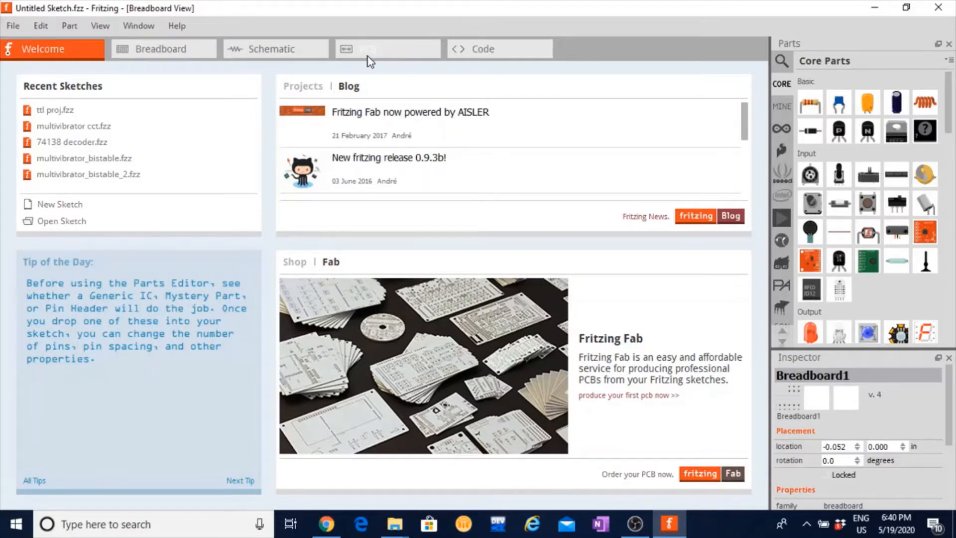
Switch to the breadboard view and delete the default breadboard from the sketch.
click(53, 54)
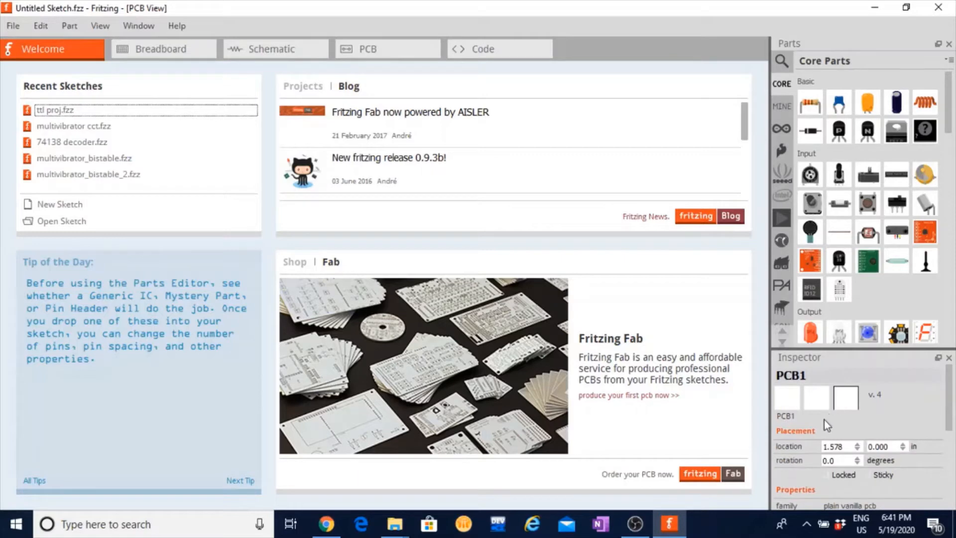
click(160, 55)
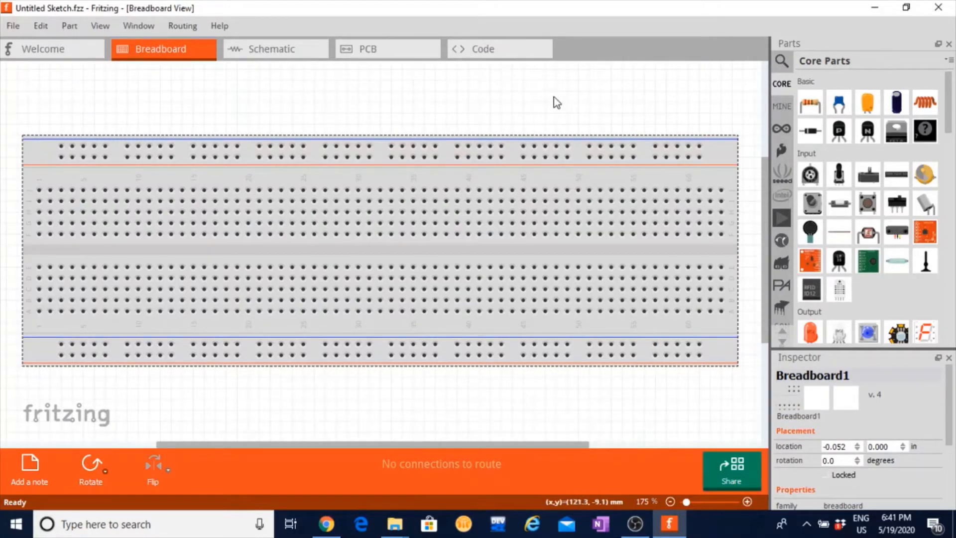
click(479, 110)
click(453, 167)
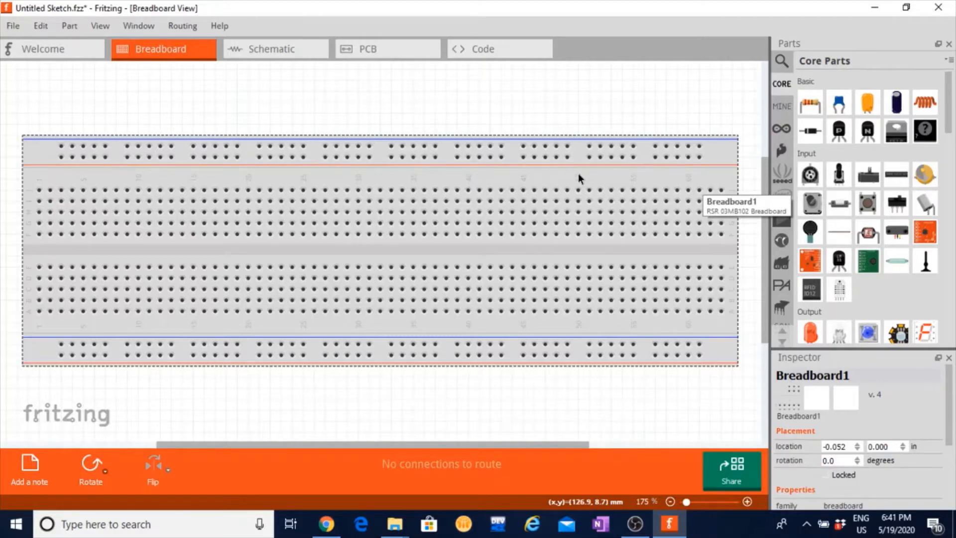
key(Delete)
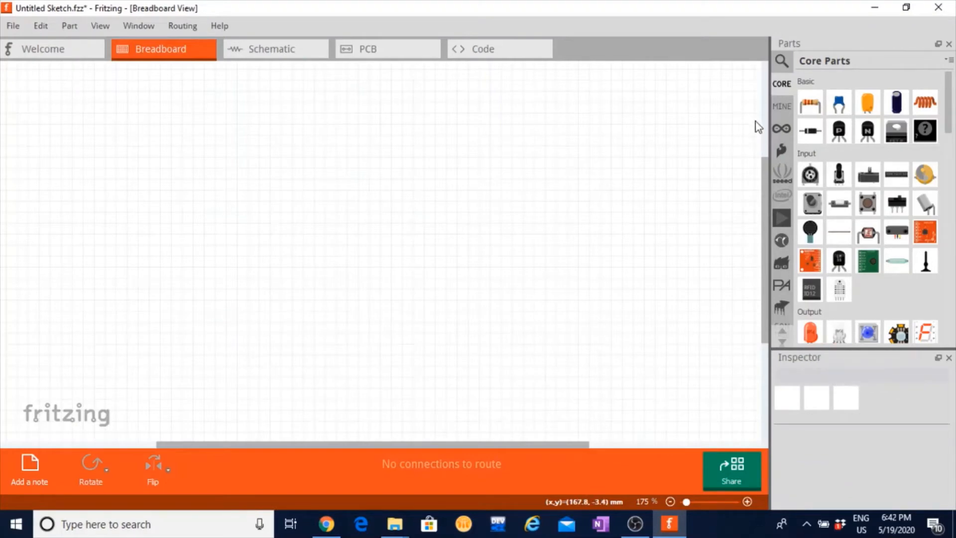
Hide the Parts and Inspector panes.
click(137, 27)
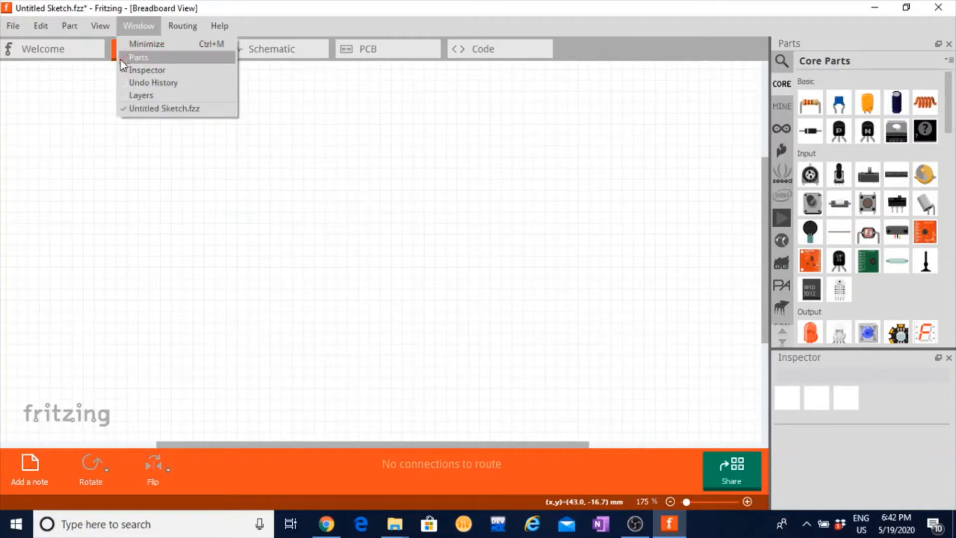
click(123, 58)
click(125, 26)
click(123, 70)
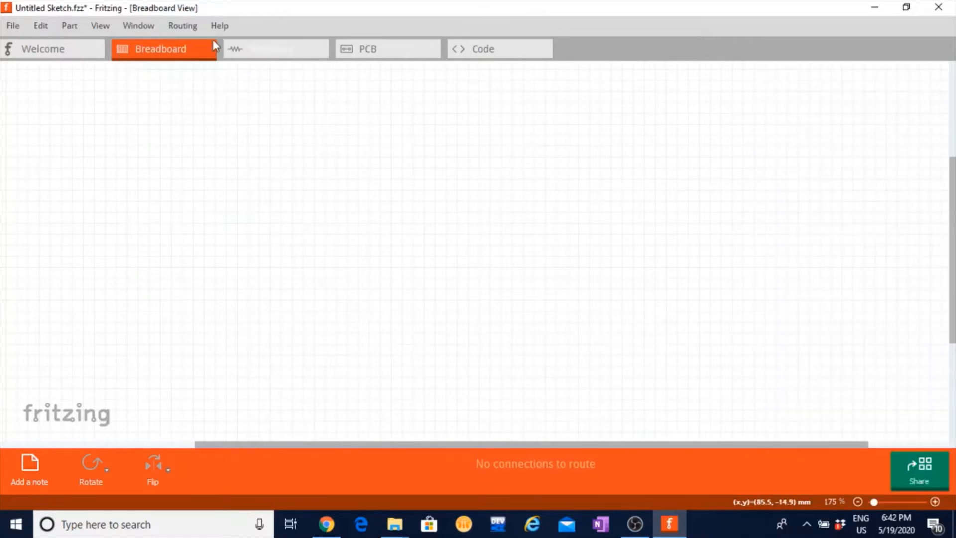
Show the Parts and Inspector panes again and enlarge the Parts area downward.
click(128, 24)
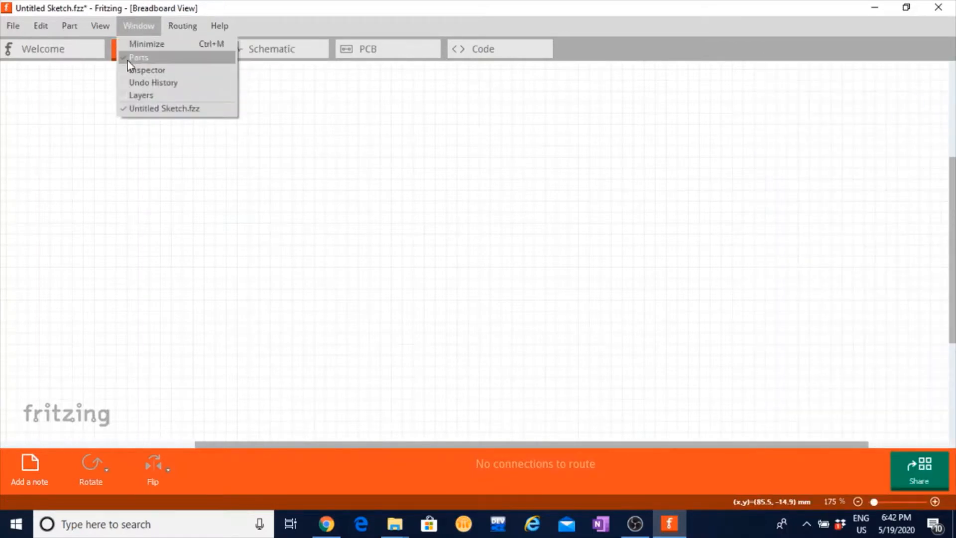
click(128, 58)
click(139, 25)
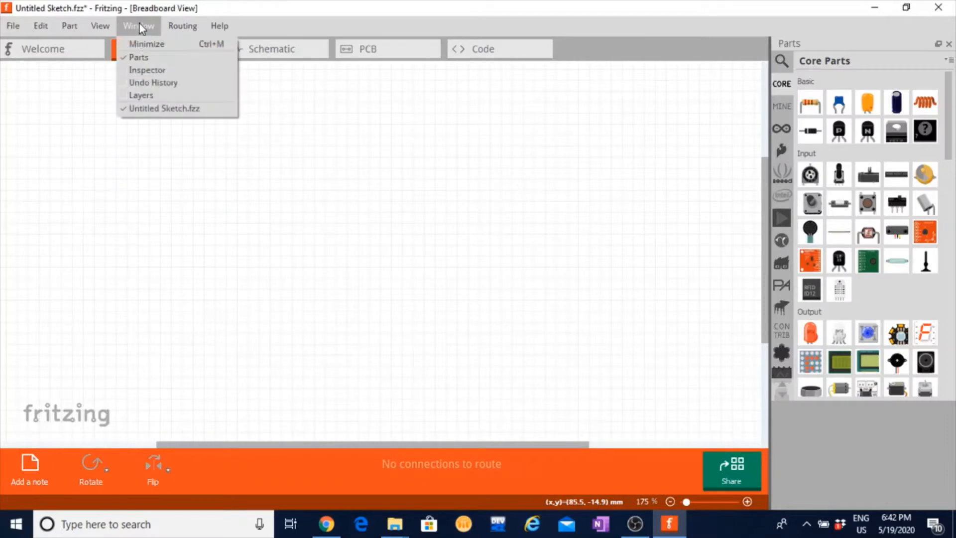
click(125, 72)
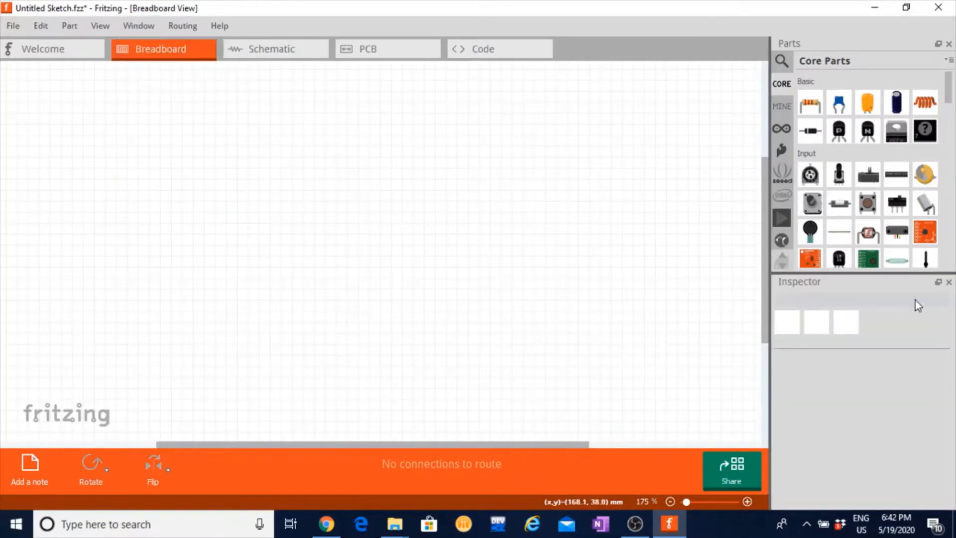
drag(878, 274, 873, 369)
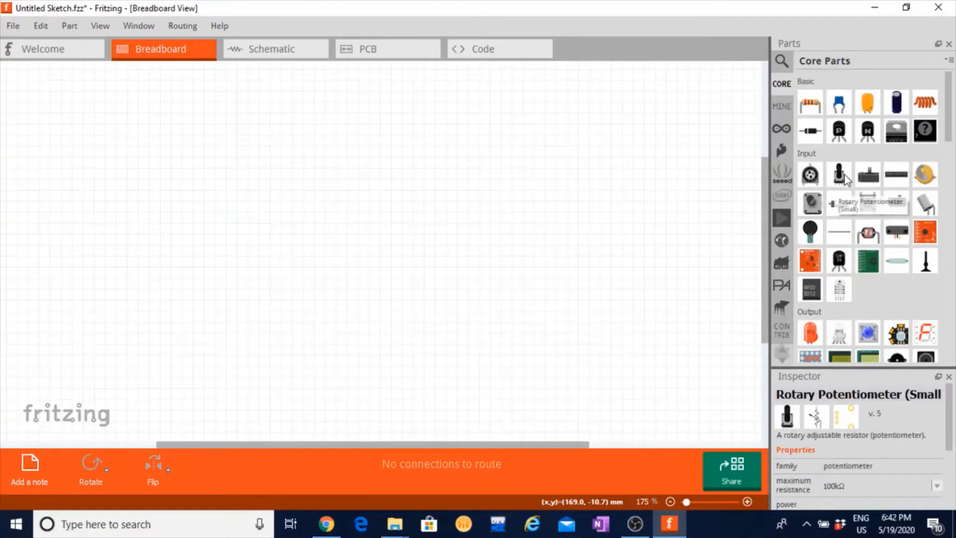
Browse the available parts bins, then look through the Core Parts categories from Basic down to Tools.
click(781, 129)
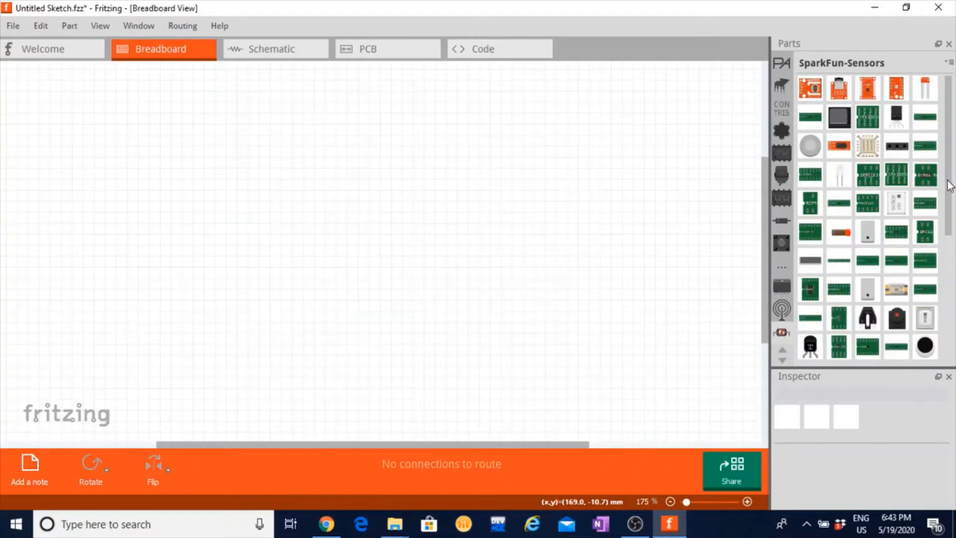
click(781, 354)
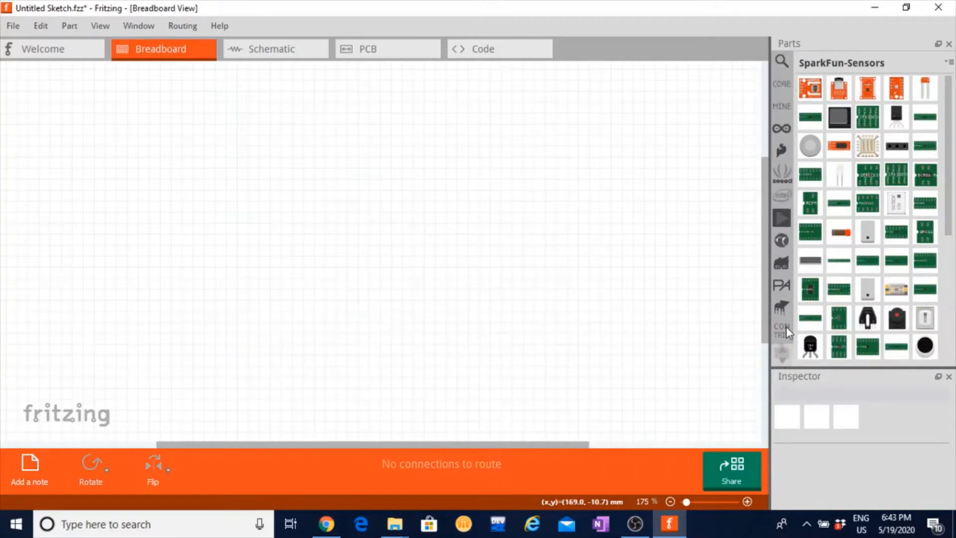
click(782, 85)
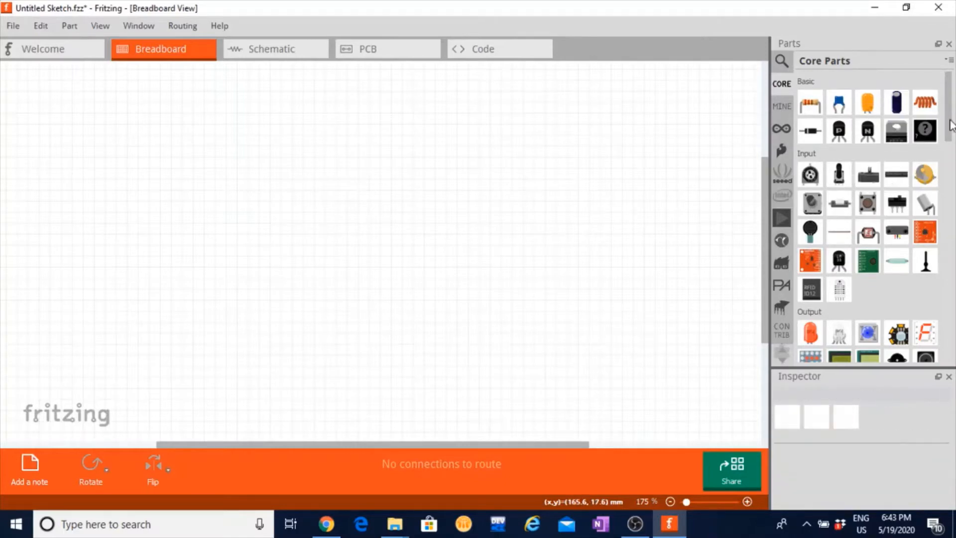
scroll(951, 132, down, 1)
drag(951, 131, 952, 178)
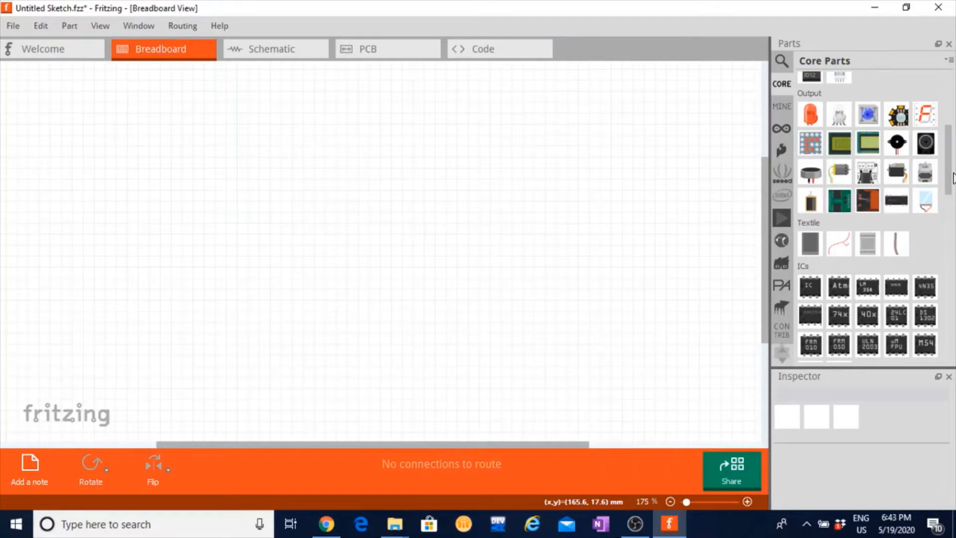
drag(953, 179, 953, 346)
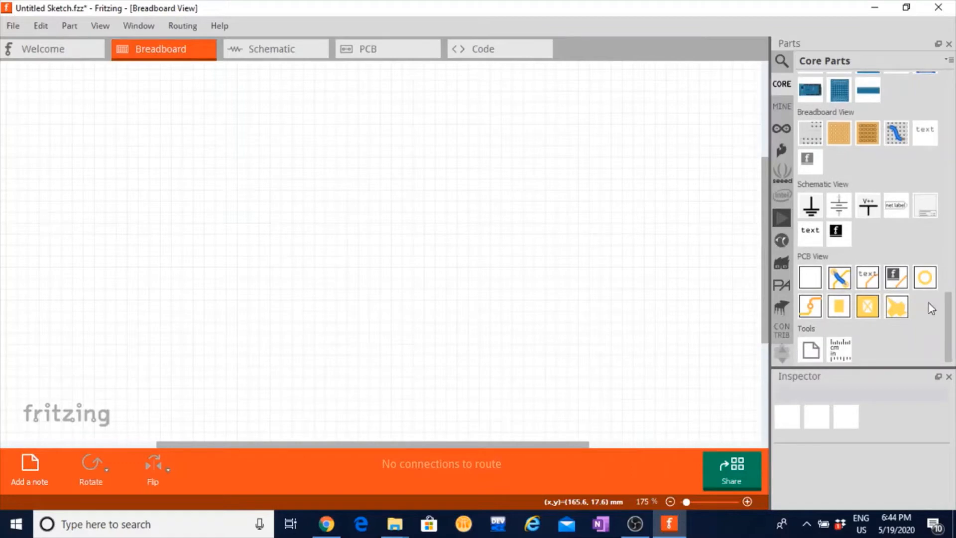
drag(951, 311, 954, 85)
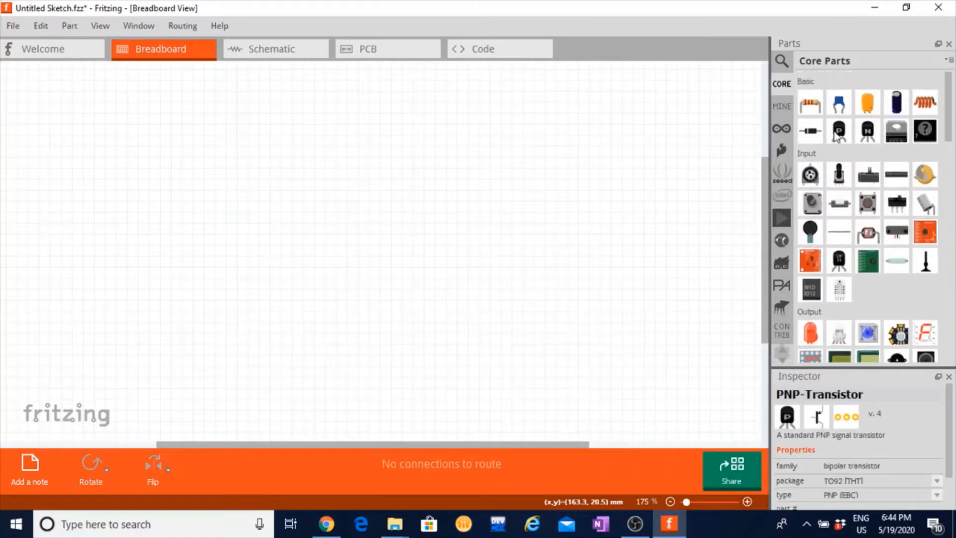
Add a 220Ω resistor to the breadboard view and move its schematic symbol to about 1.9, 0.06 in.
click(810, 106)
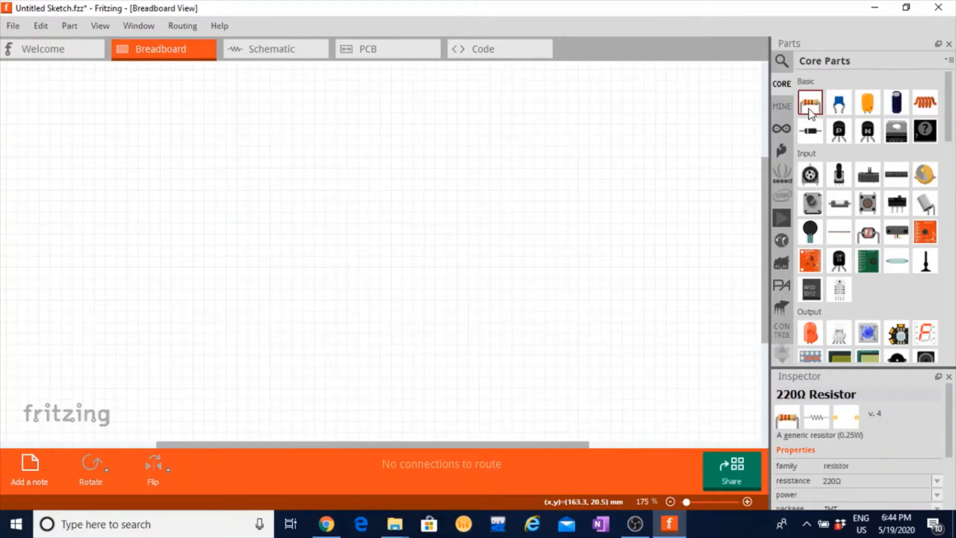
drag(813, 107, 664, 199)
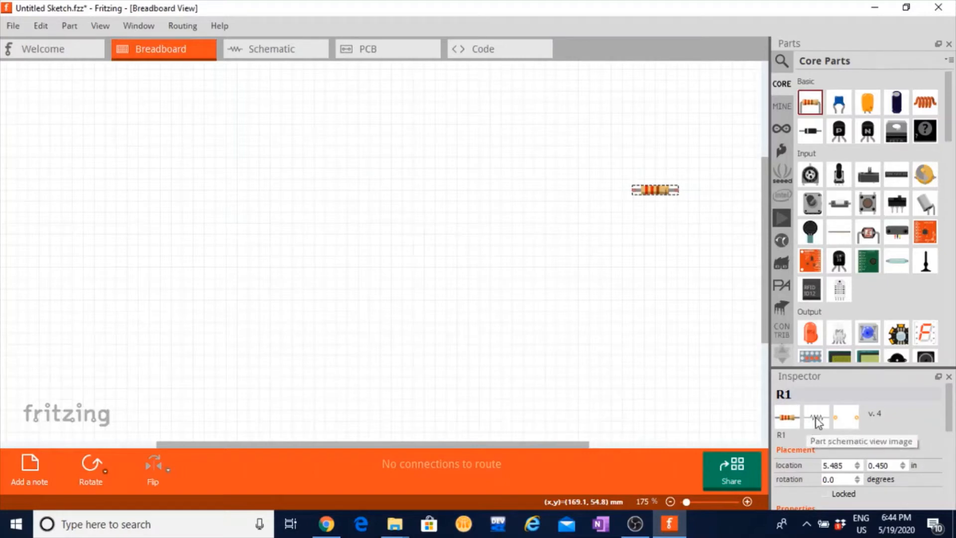
click(276, 53)
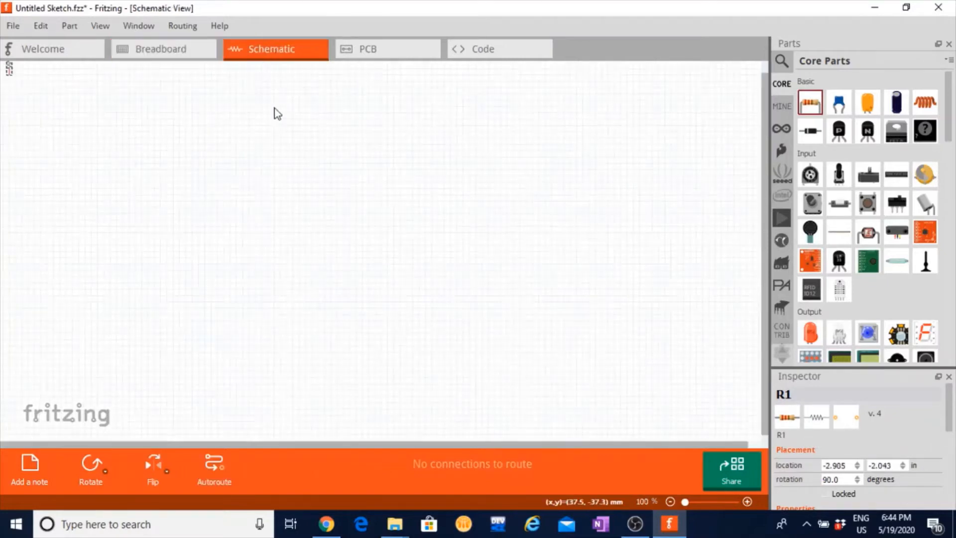
click(28, 77)
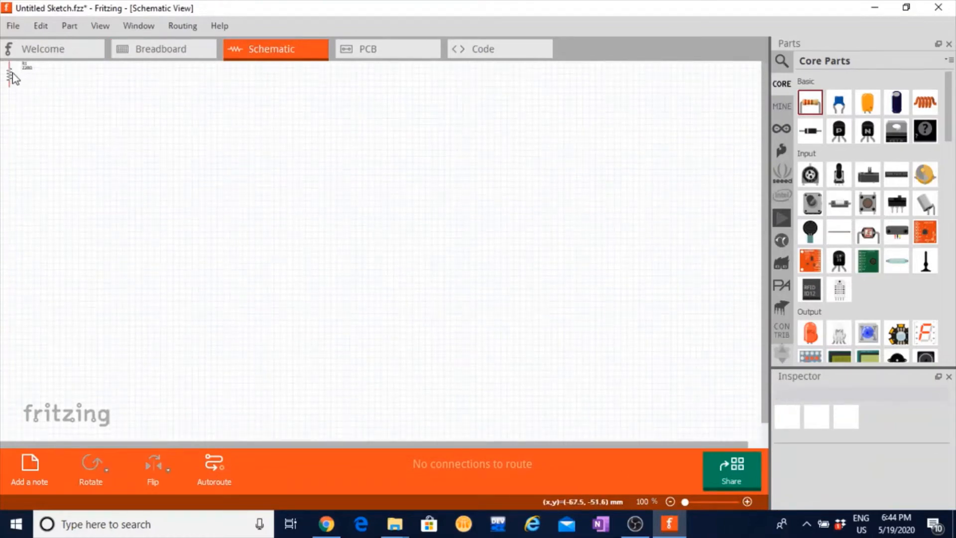
click(9, 74)
drag(9, 77, 312, 210)
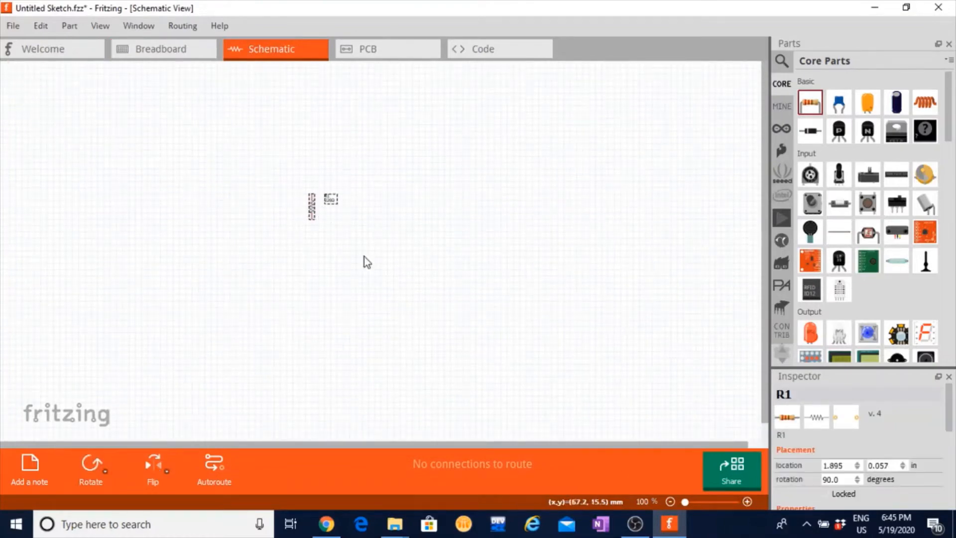
click(409, 283)
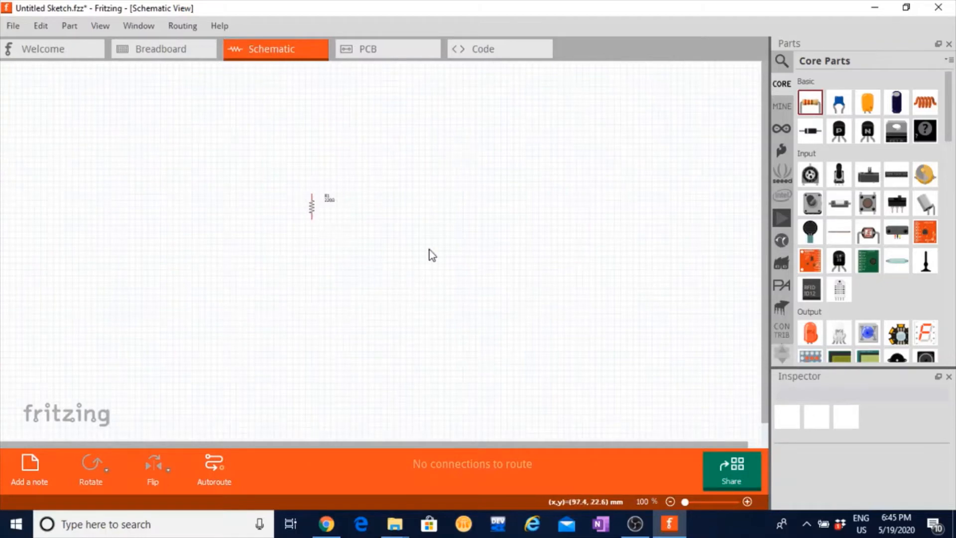
Move the resistor's footprint inside the PCB outline to about 1.66, 0.16 in and return to the breadboard view.
click(371, 50)
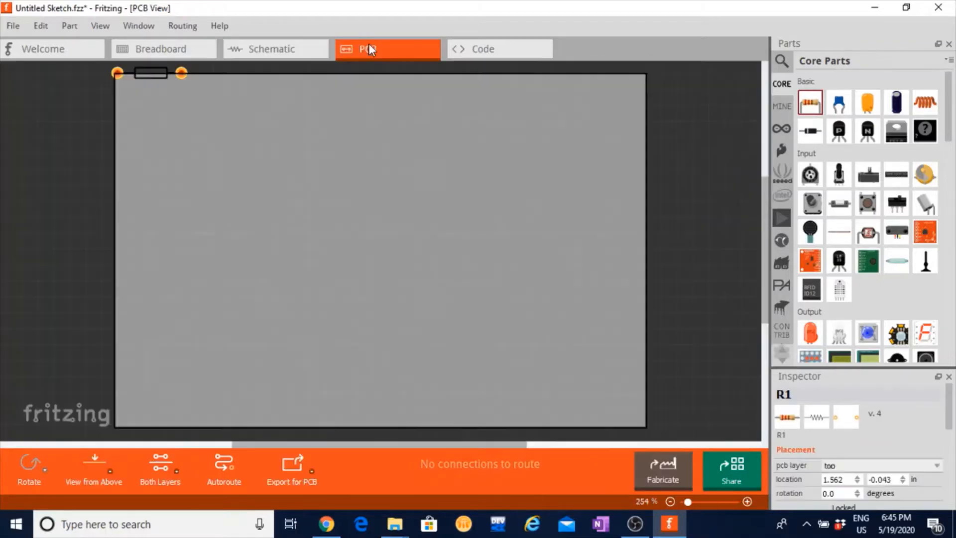
drag(157, 72, 167, 106)
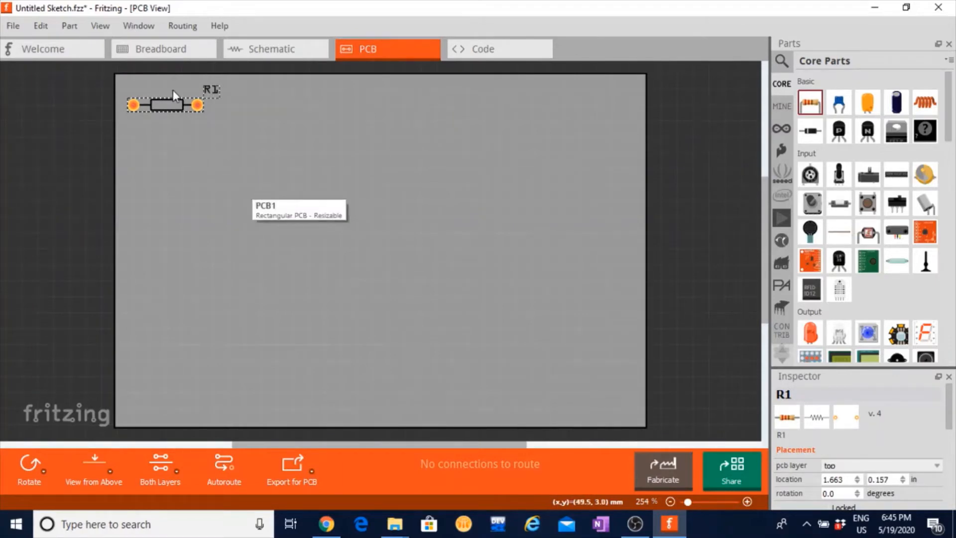
click(152, 51)
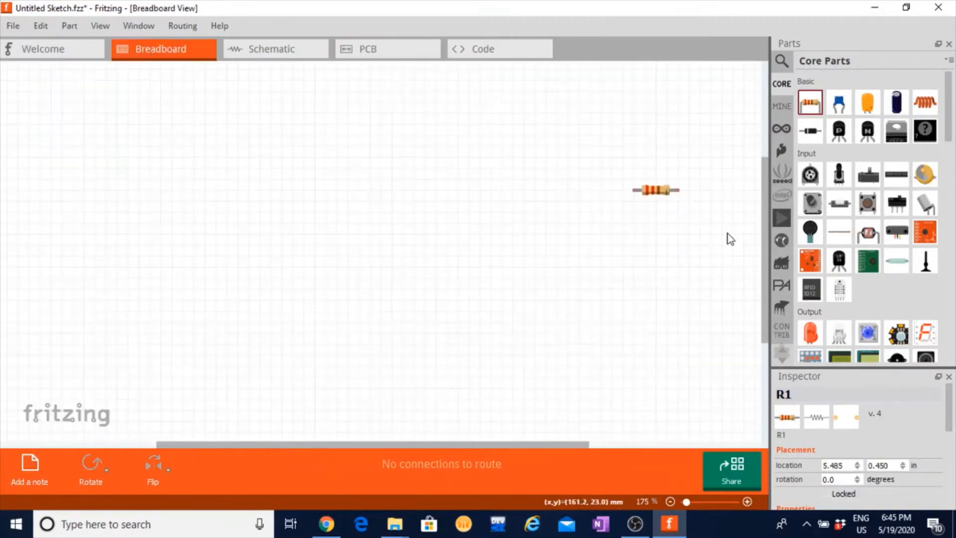
Move the resistor to about 5.29, 0.55 in on the breadboard canvas and set its resistance to 1kΩ.
drag(663, 191, 641, 203)
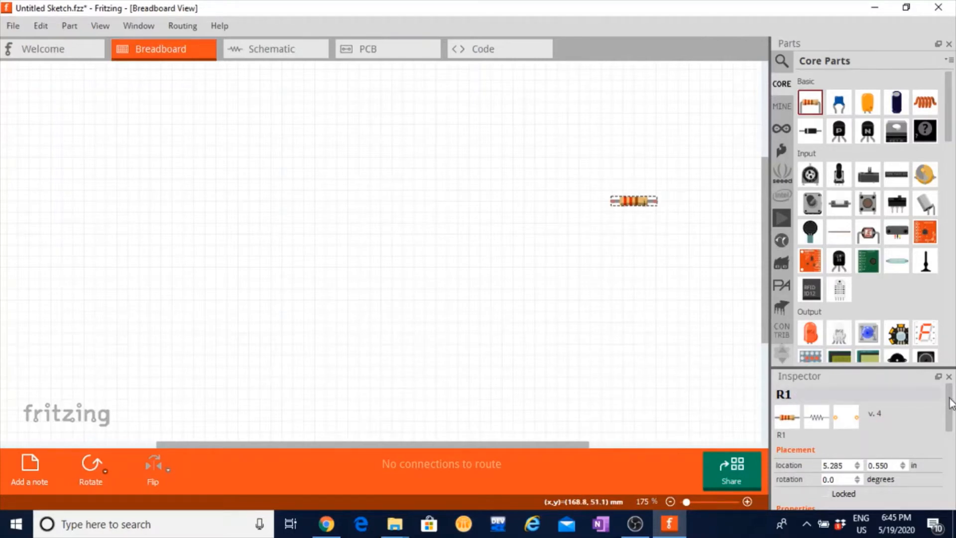
drag(950, 402, 949, 448)
drag(951, 418, 952, 462)
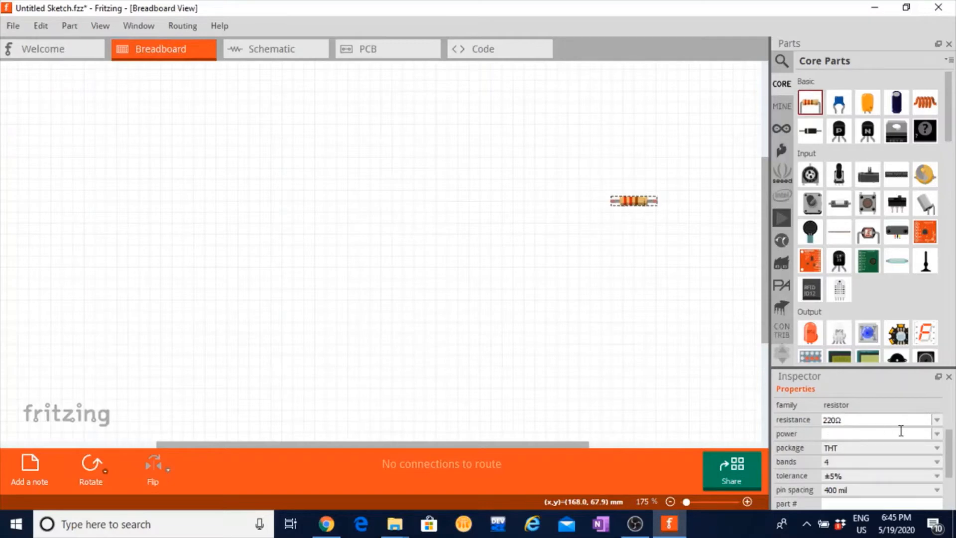
click(937, 422)
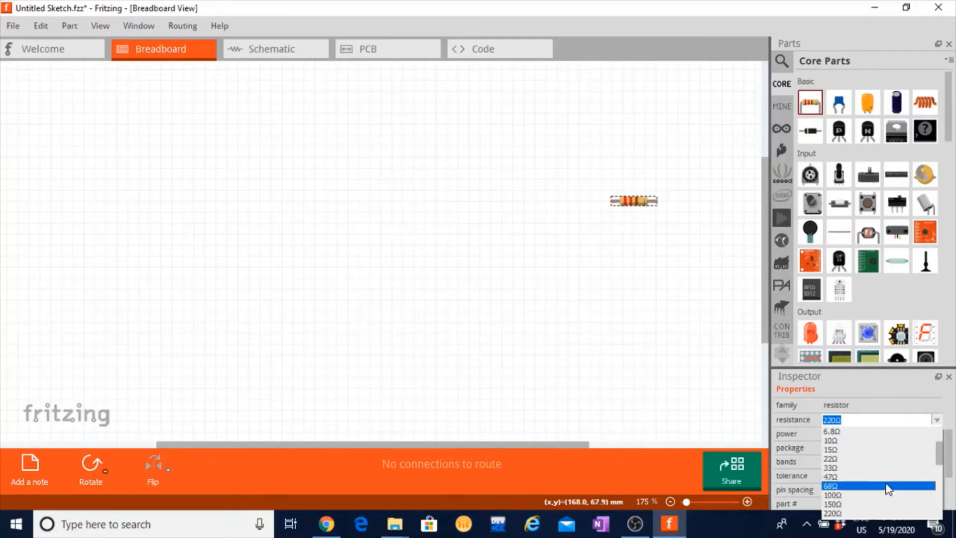
scroll(850, 485, down, 4)
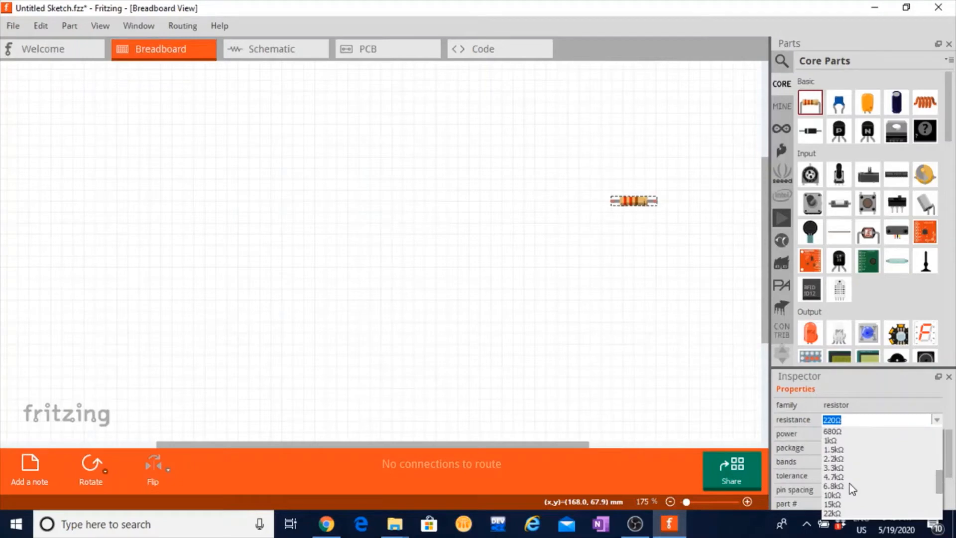
click(826, 440)
click(656, 291)
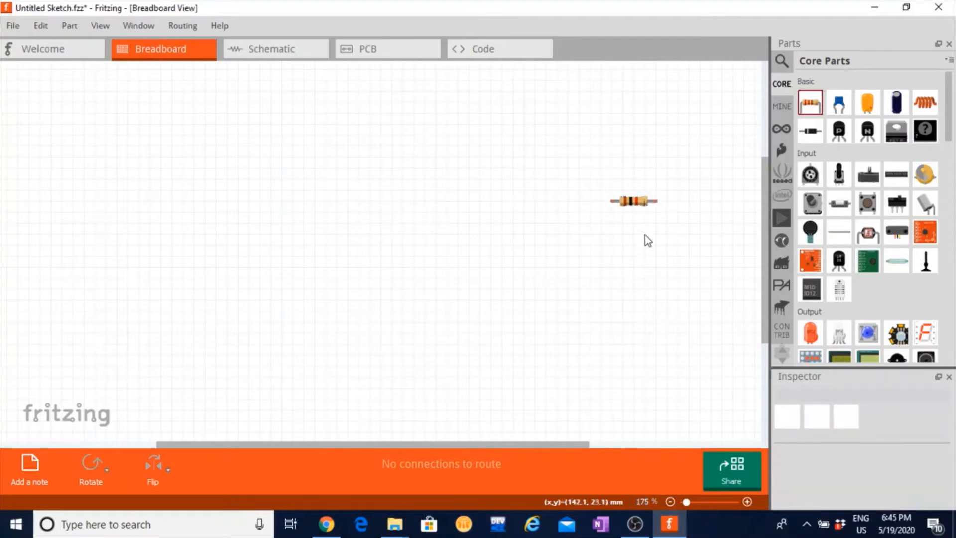
Examine the resistor's colour bands up close and its listed properties.
ctrl+scroll(644, 235, up, 4)
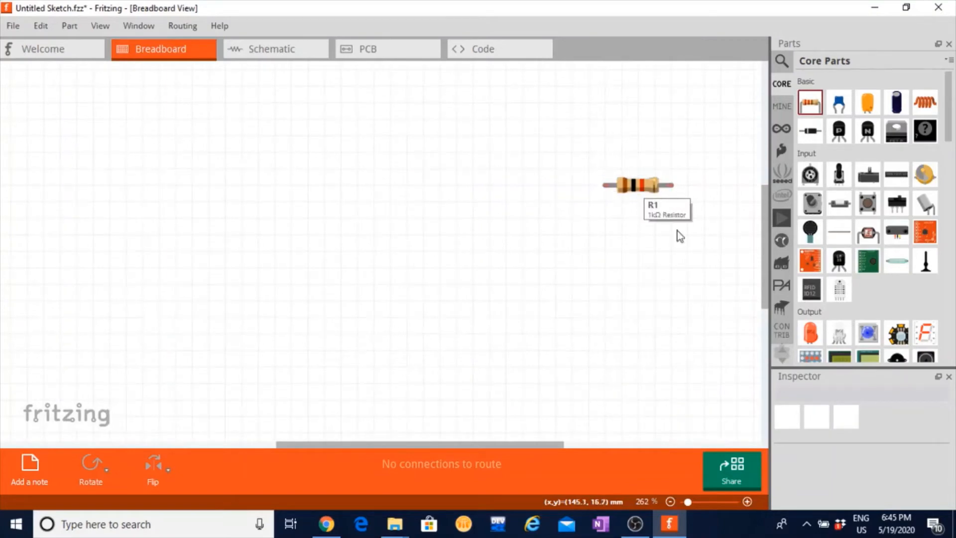
click(650, 184)
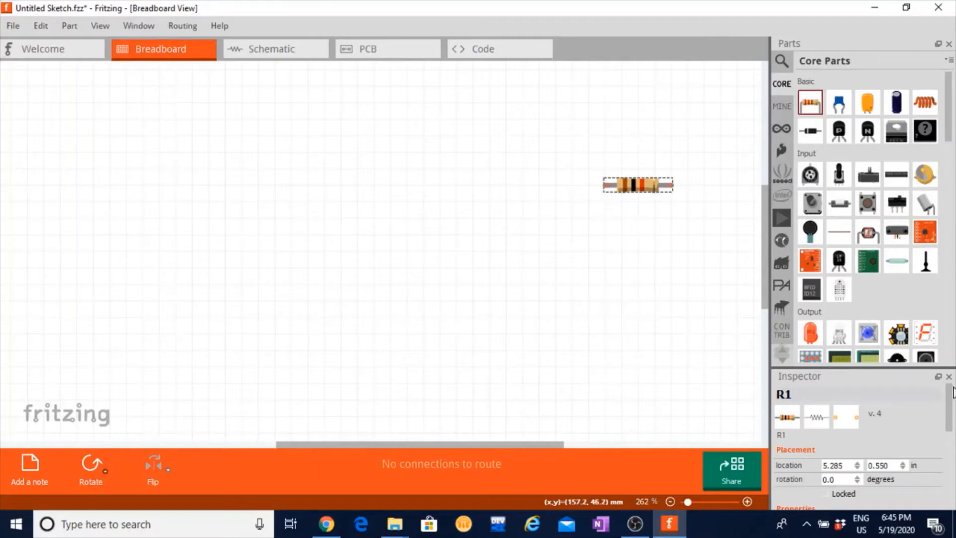
drag(952, 407, 952, 463)
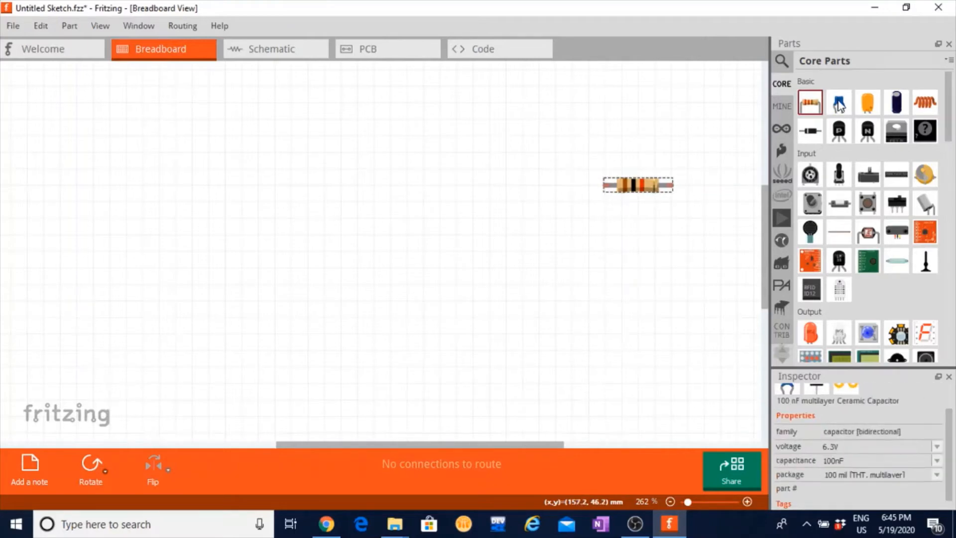
Place a 100nF ceramic capacitor below the resistor at about 5.36, 0.95 in and bring up its electrical properties.
drag(840, 105, 643, 269)
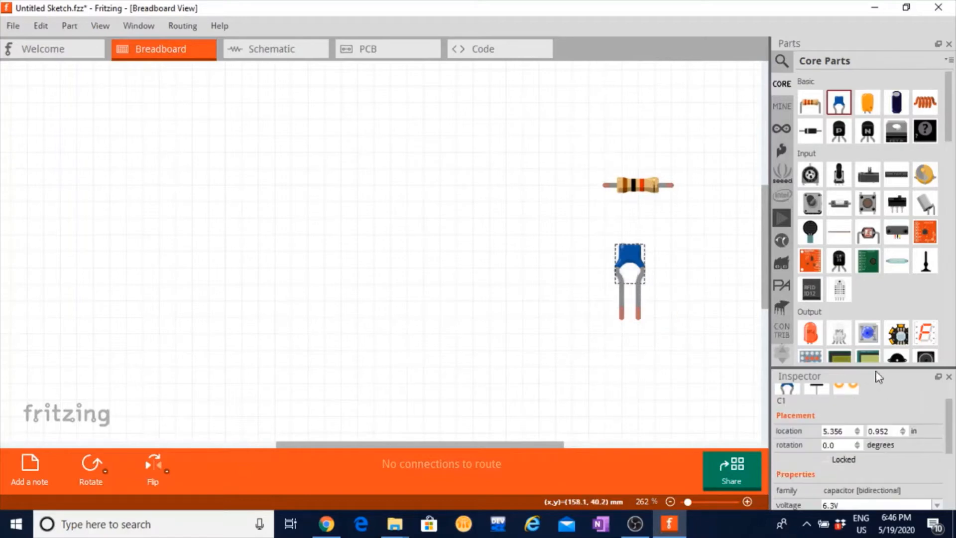
drag(948, 425, 948, 463)
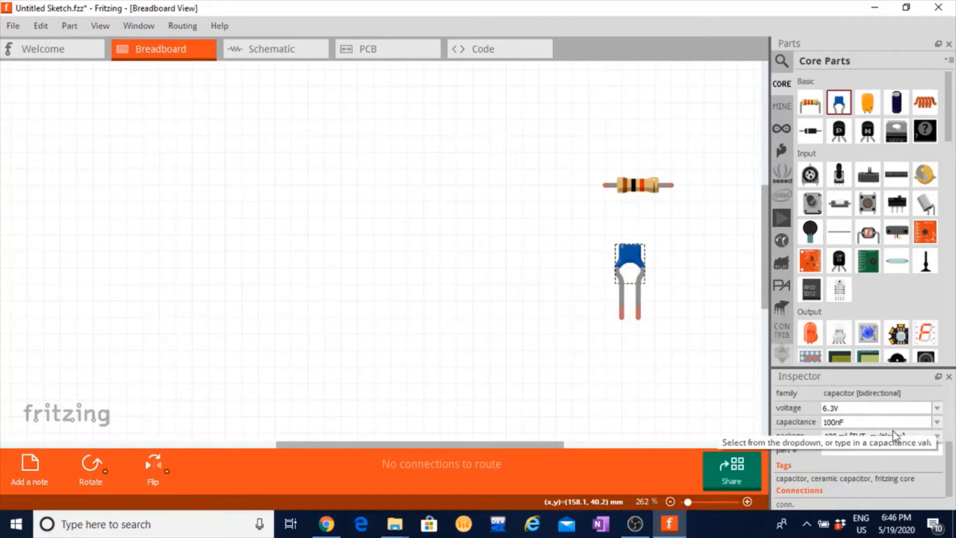
Set the ceramic capacitor's capacitance to 10nF and reselect the part on the canvas.
double_click(834, 423)
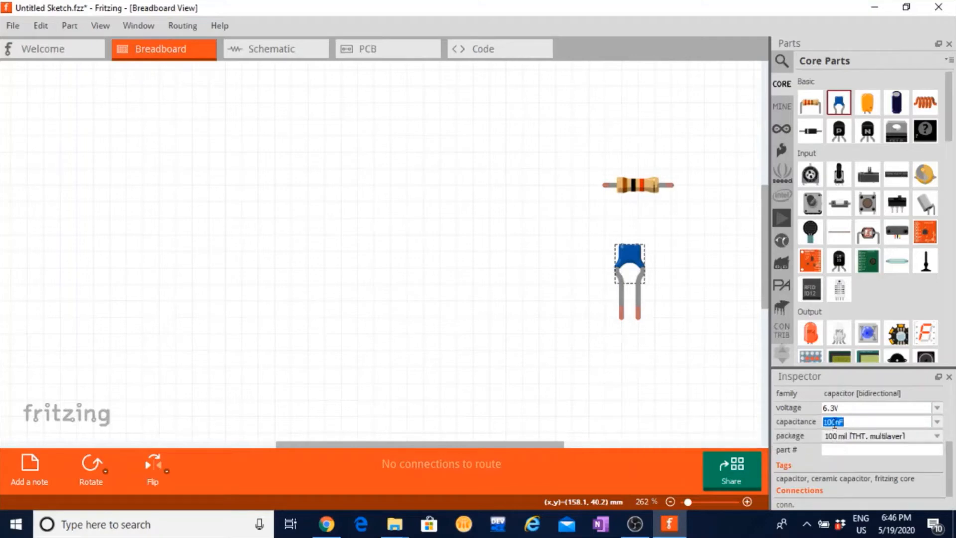
click(835, 422)
click(645, 382)
click(630, 256)
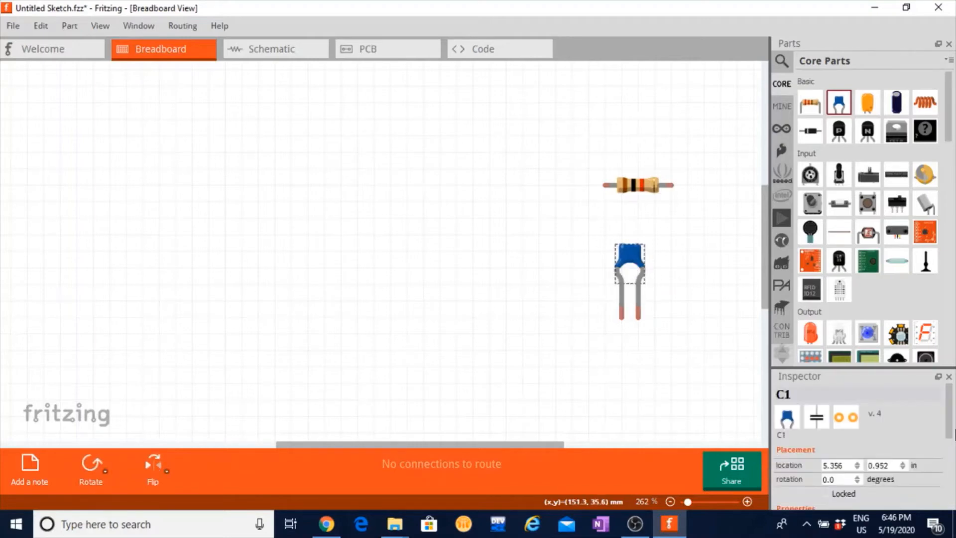
Review the ceramic capacitor's available voltage choices, package, tags and connections.
drag(949, 403, 951, 453)
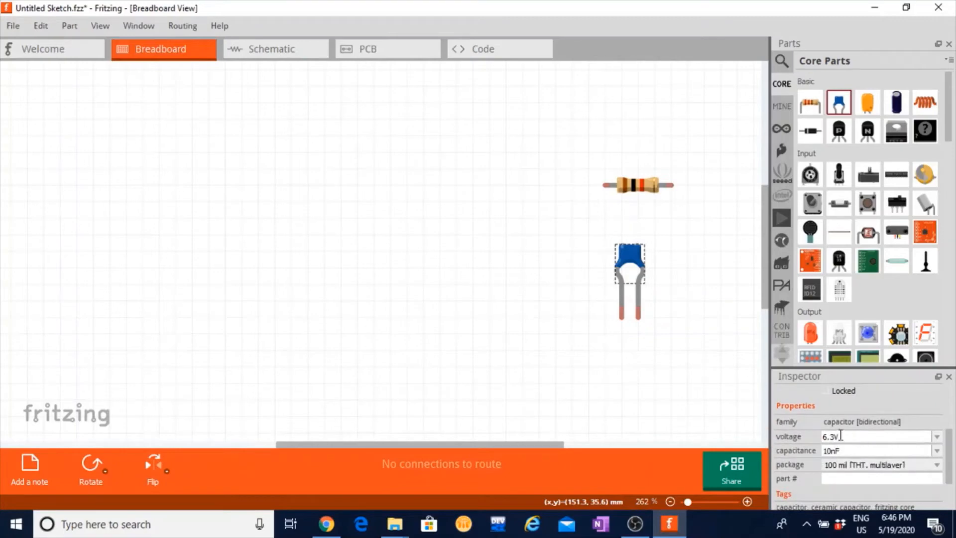
click(937, 437)
click(938, 439)
click(671, 282)
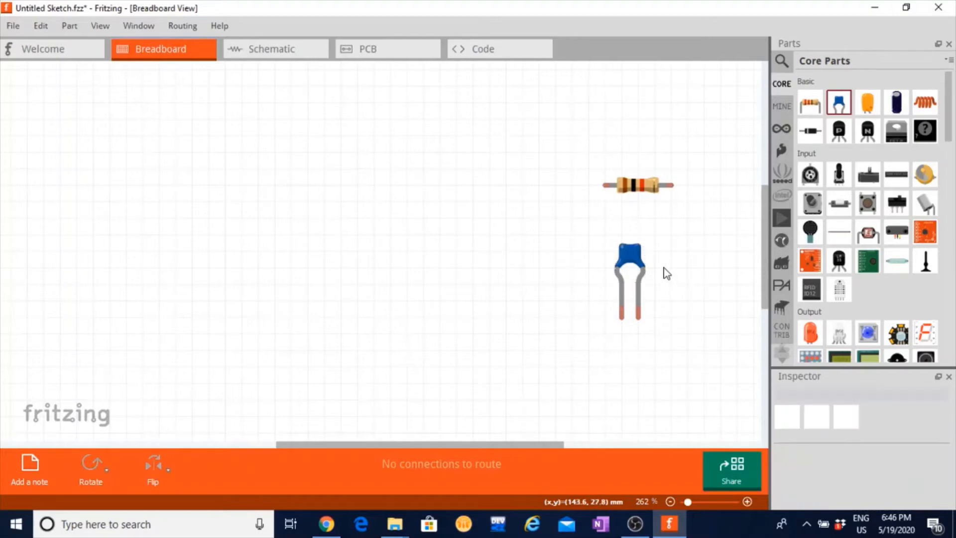
click(633, 271)
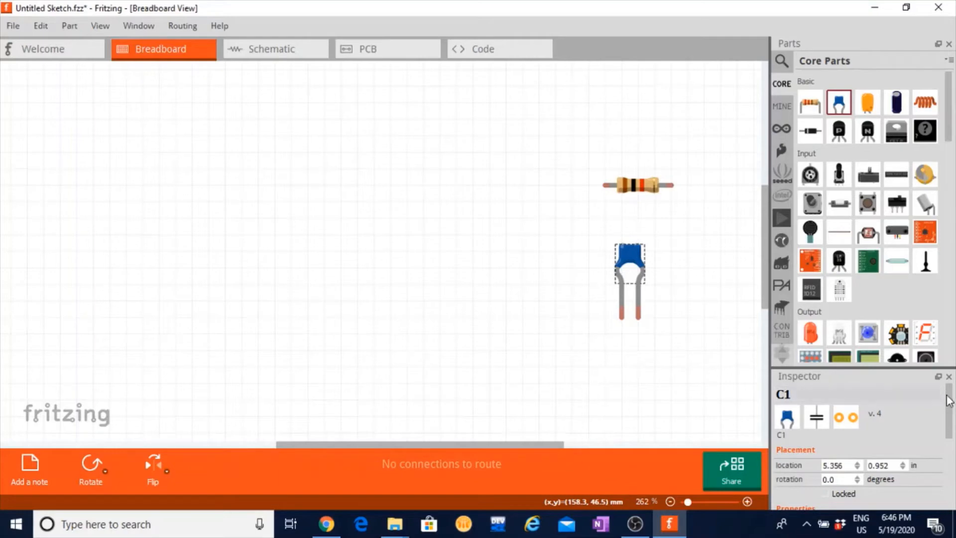
drag(948, 401, 951, 497)
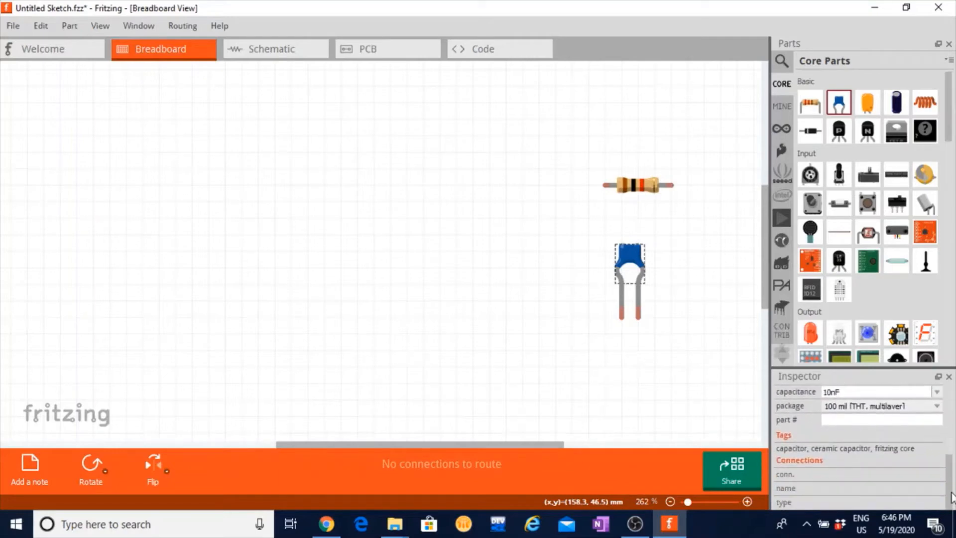
Place an electrolytic capacitor beside the resistor and ceramic capacitor at about 4.45, 0.58 in on the breadboard canvas.
drag(896, 102, 679, 189)
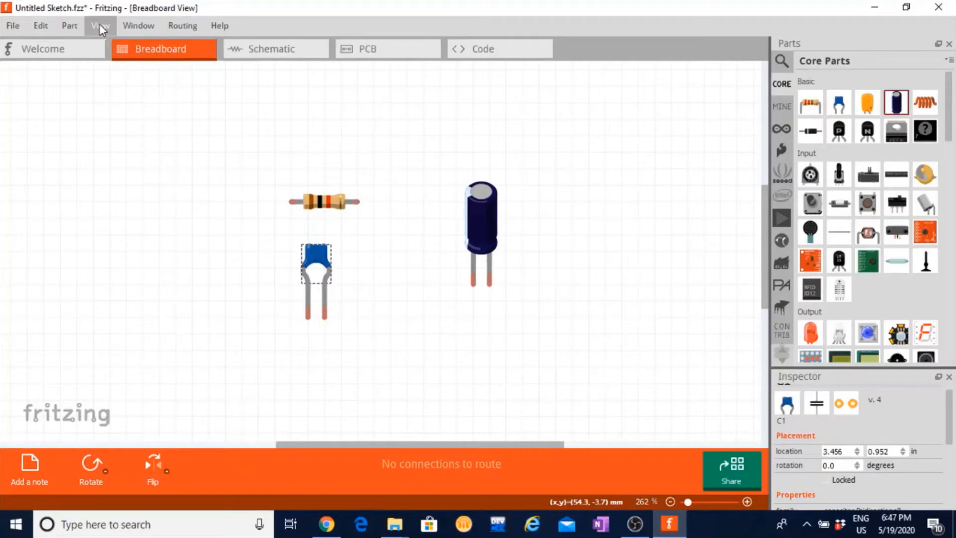
Look through the available view commands and try zooming in and out on the three components.
click(100, 26)
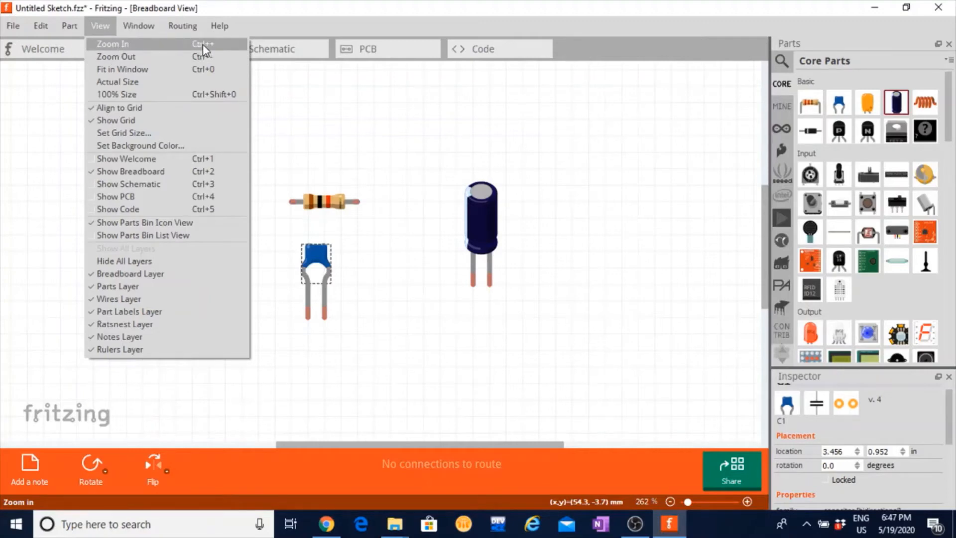
click(428, 122)
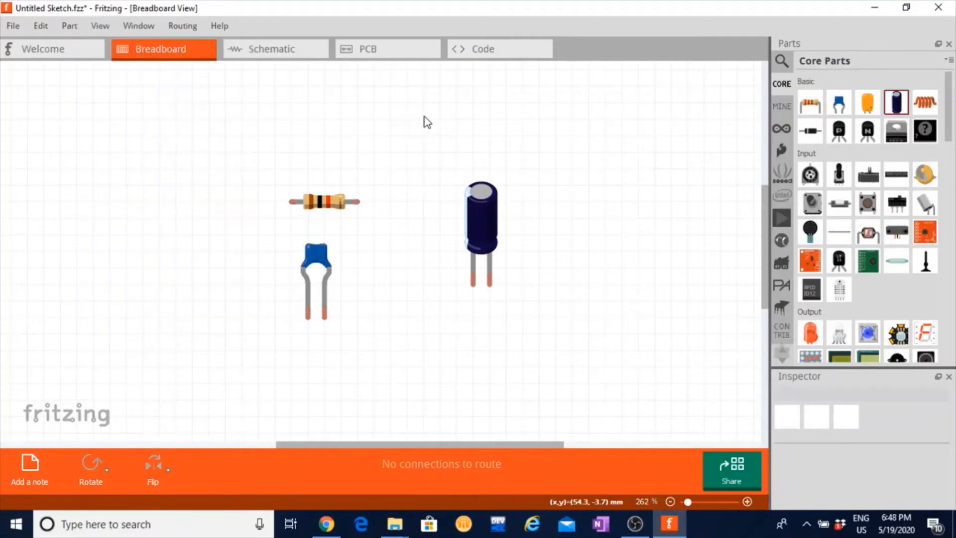
click(96, 28)
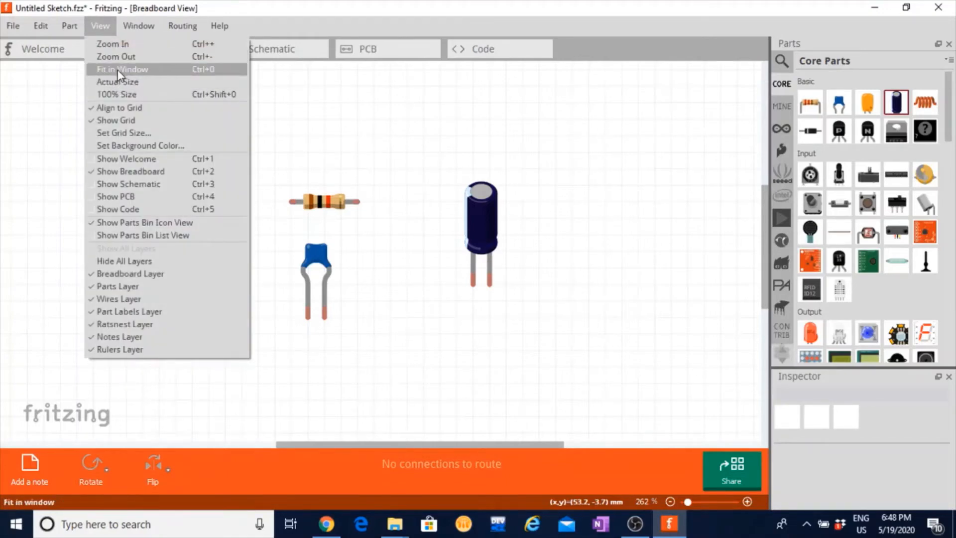
click(343, 100)
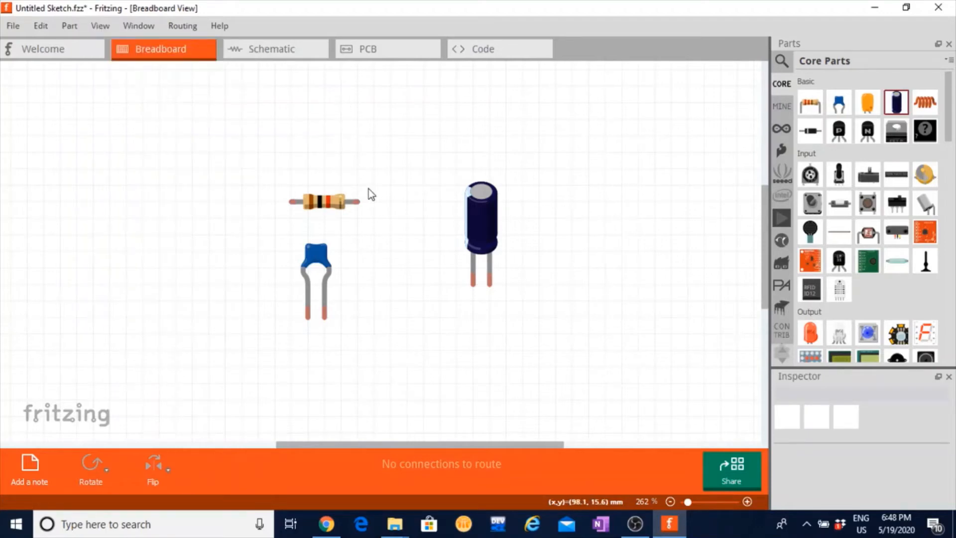
key(ctrl+plus)
key(ctrl+plus)
key(ctrl+plus)
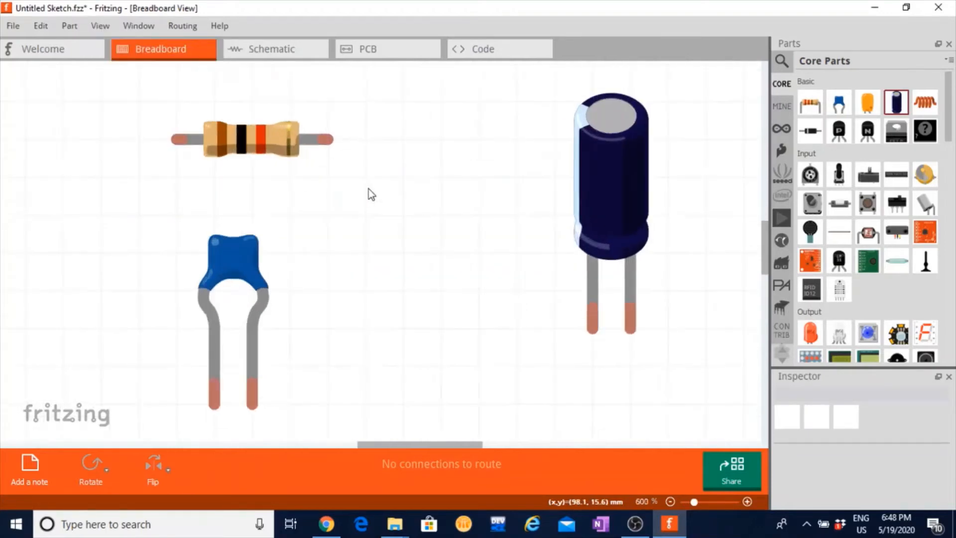
key(ctrl+minus)
key(ctrl+minus)
key(ctrl+minus)
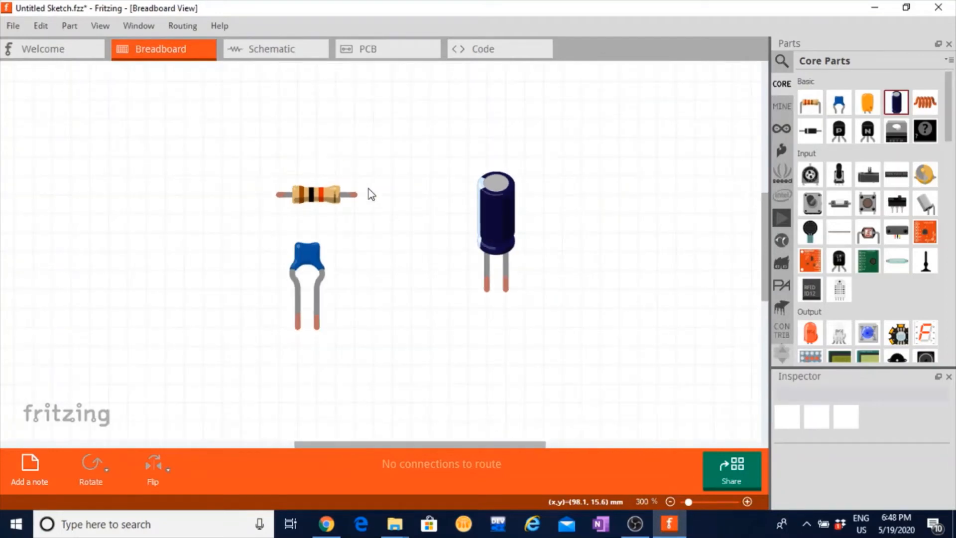
key(ctrl+plus)
key(ctrl+plus)
key(ctrl+plus)
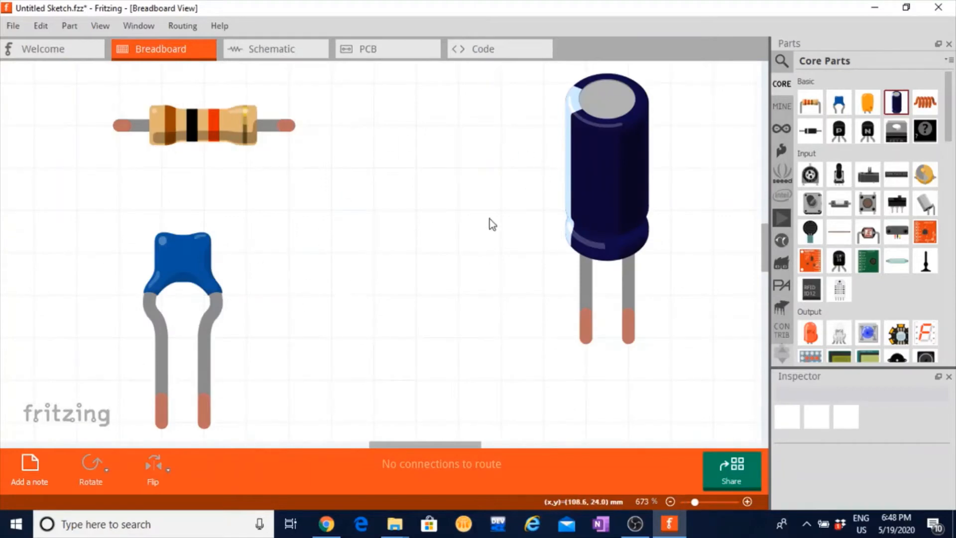
View the canvas at 100% size, select the electrolytic capacitor and try the Actual Size view.
click(104, 26)
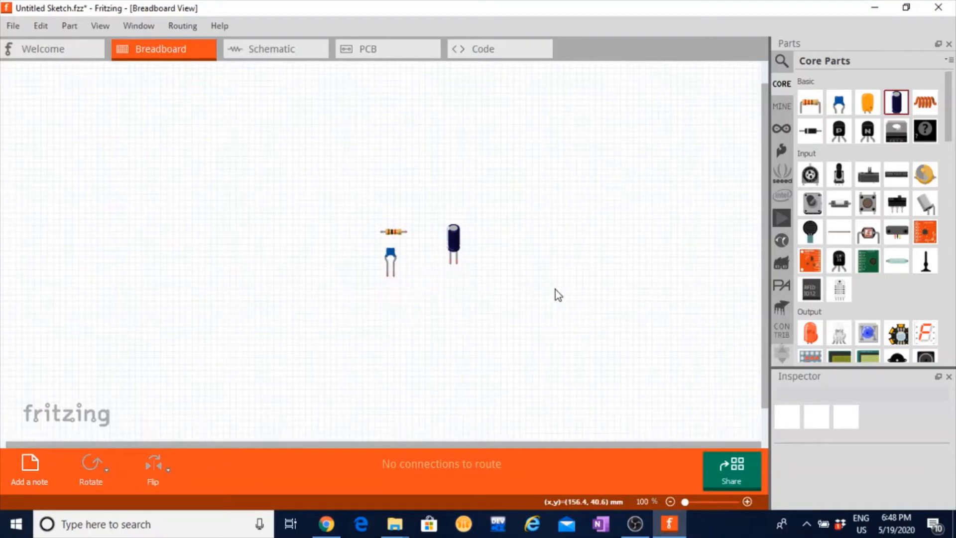
click(454, 243)
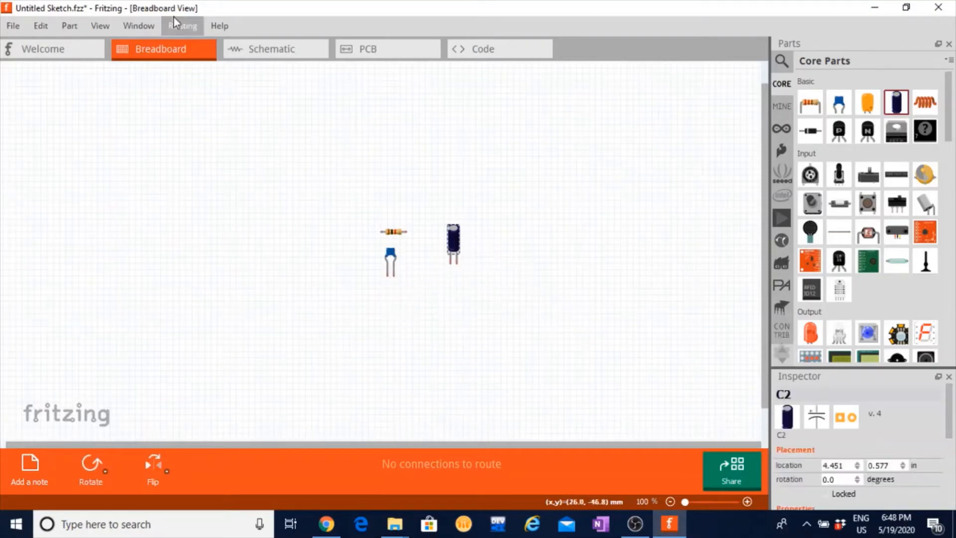
click(100, 25)
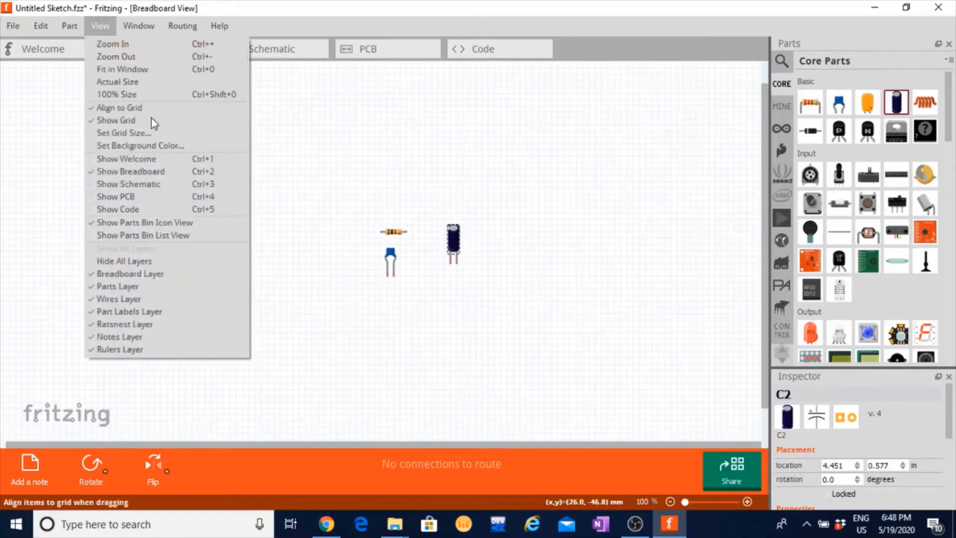
click(118, 84)
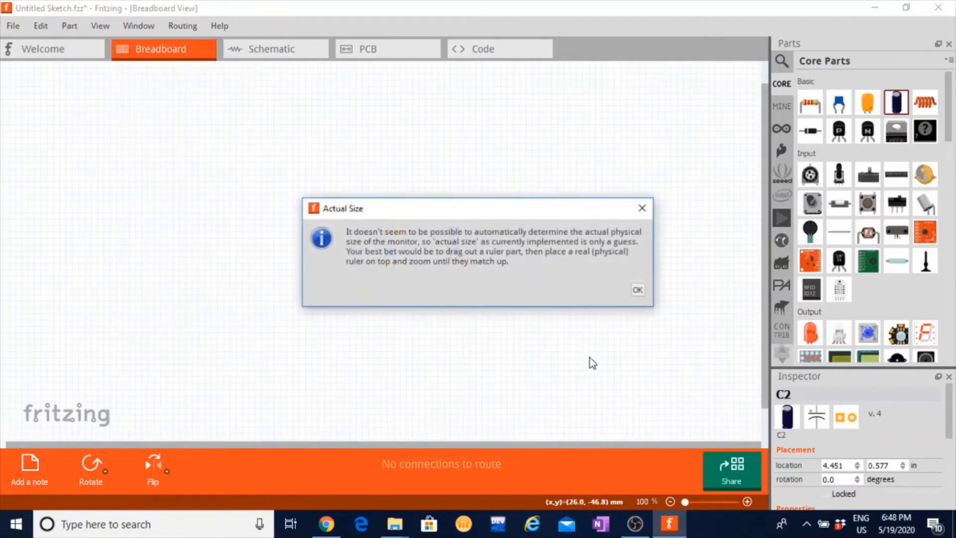
click(638, 291)
click(450, 296)
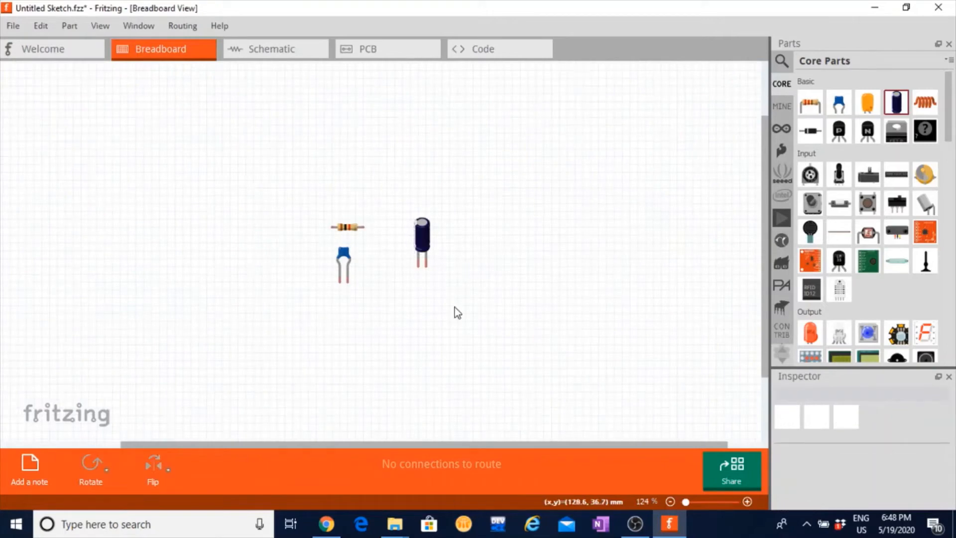
Select the resistor, try the Actual Size view again and clear the selection.
click(351, 227)
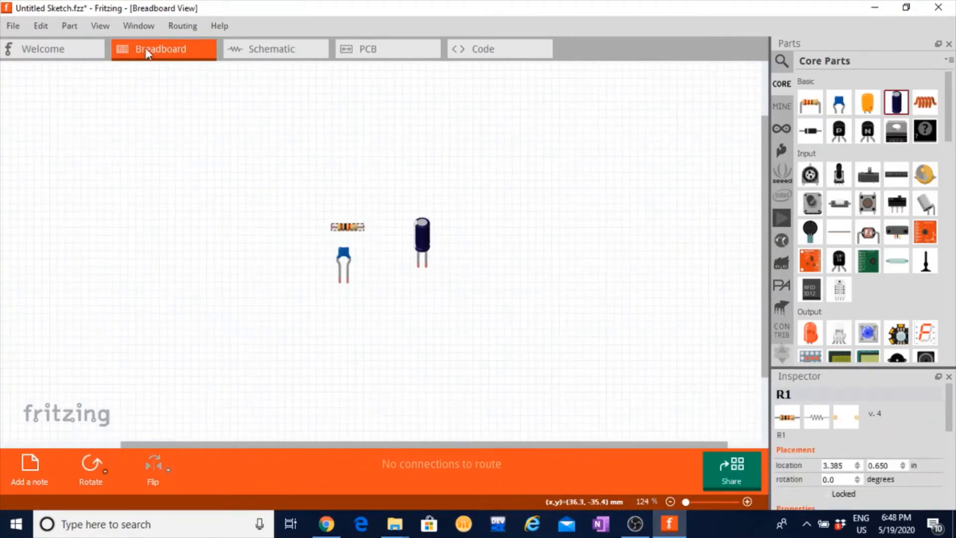
click(101, 27)
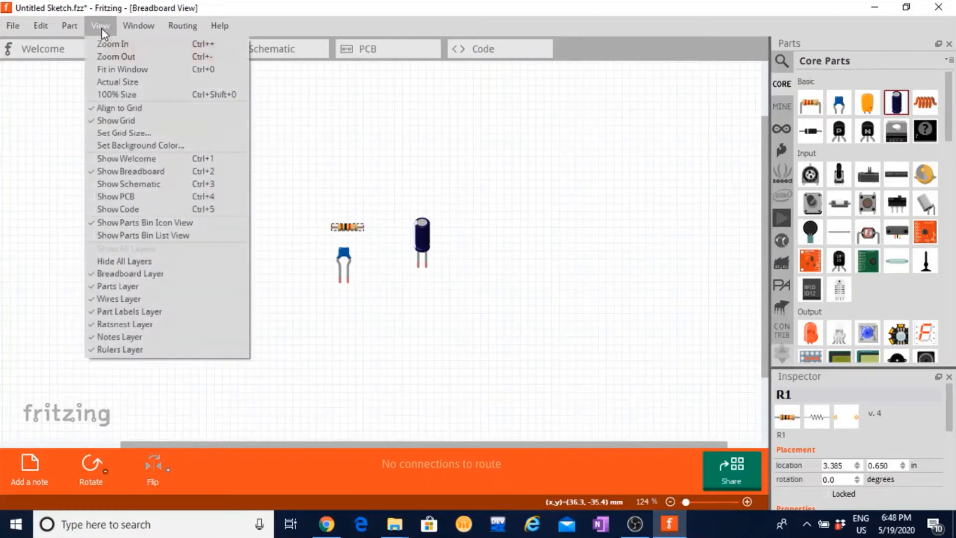
click(122, 85)
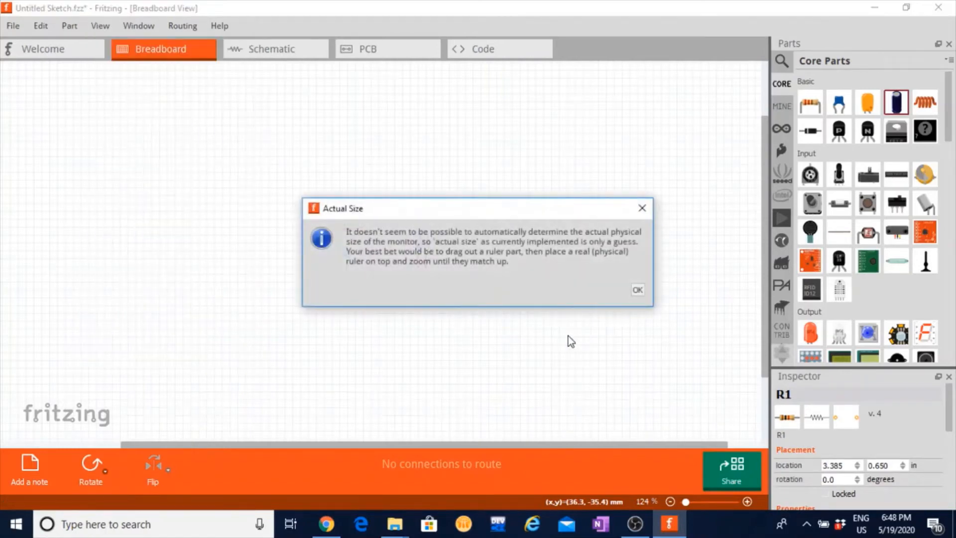
click(638, 290)
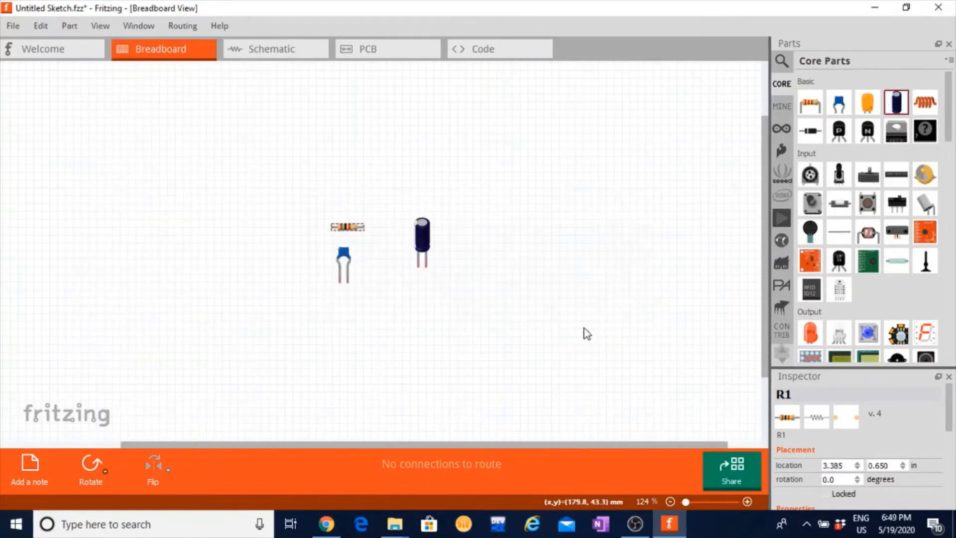
click(582, 330)
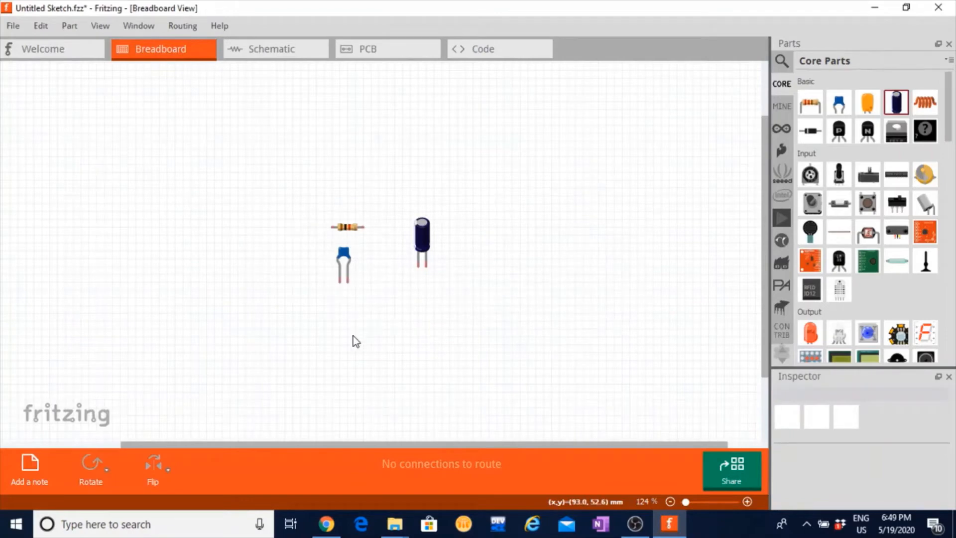
Hide the grid on the breadboard canvas and show it again.
click(99, 28)
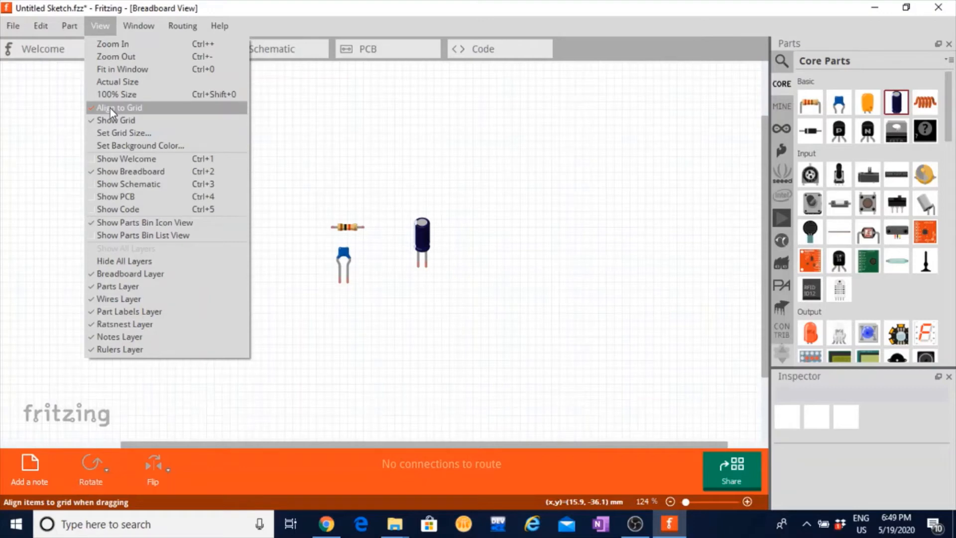
click(357, 118)
ctrl+scroll(541, 246, up, 2)
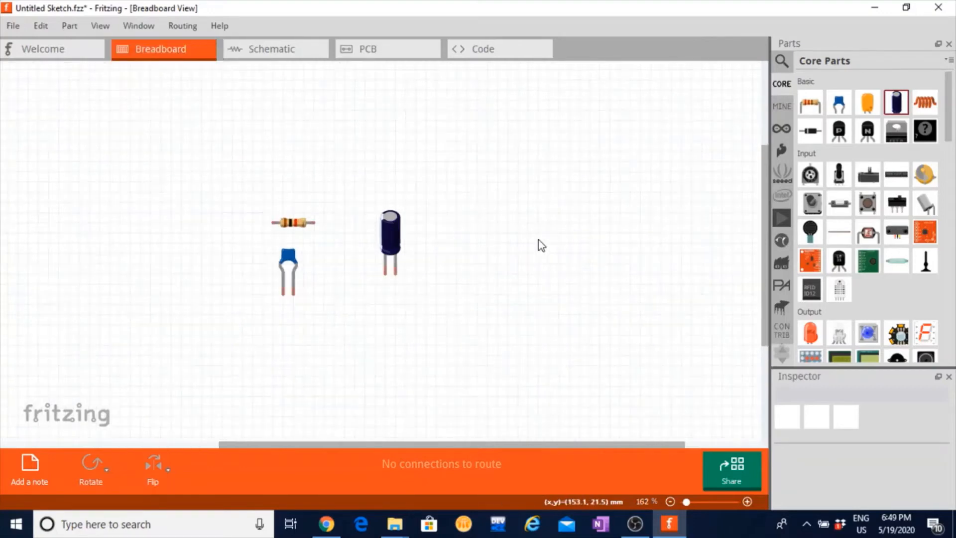
ctrl+scroll(540, 245, up, 3)
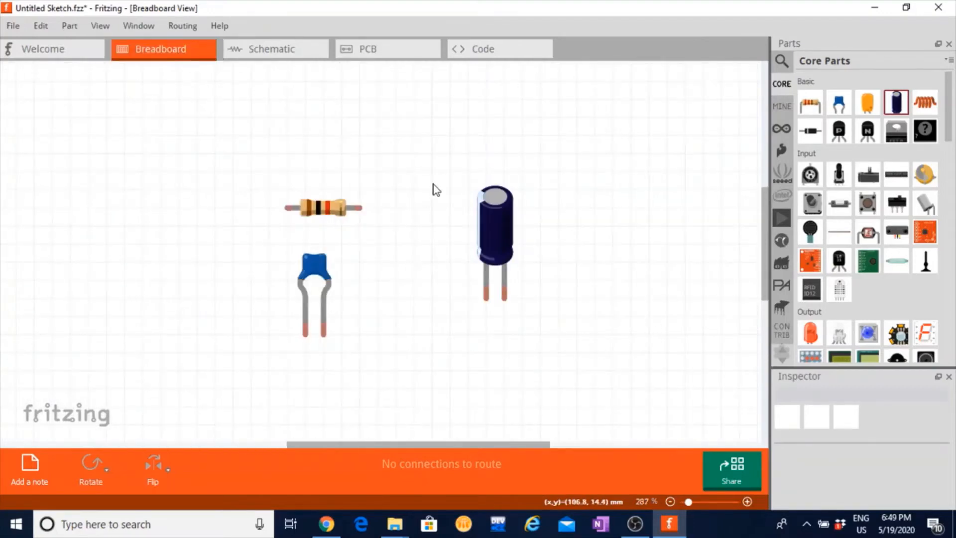
ctrl+scroll(433, 185, up, 1)
ctrl+scroll(432, 184, up, 1)
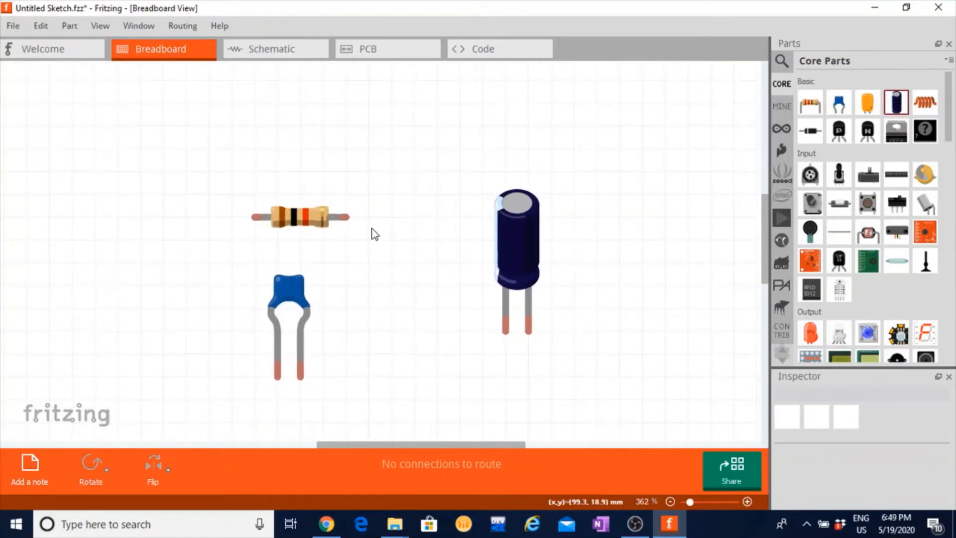
click(100, 26)
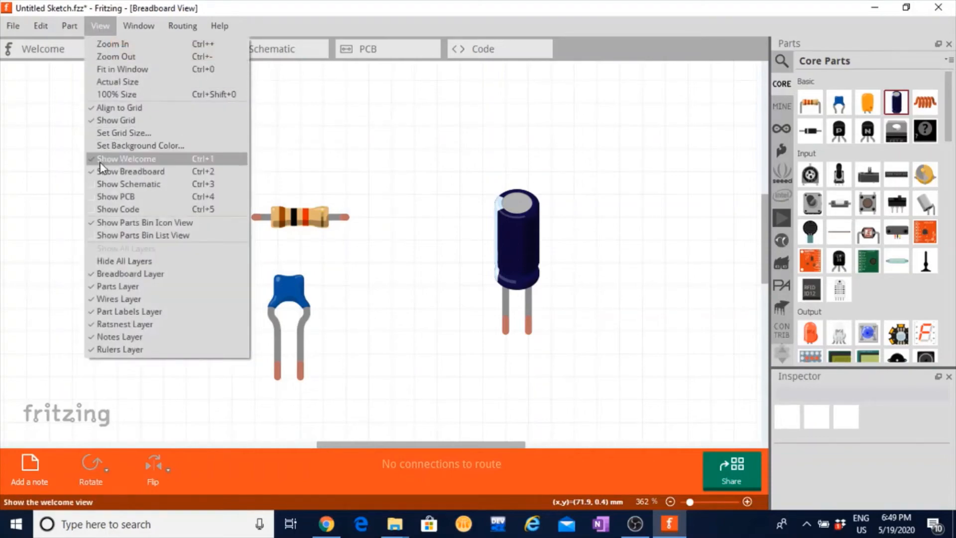
click(91, 123)
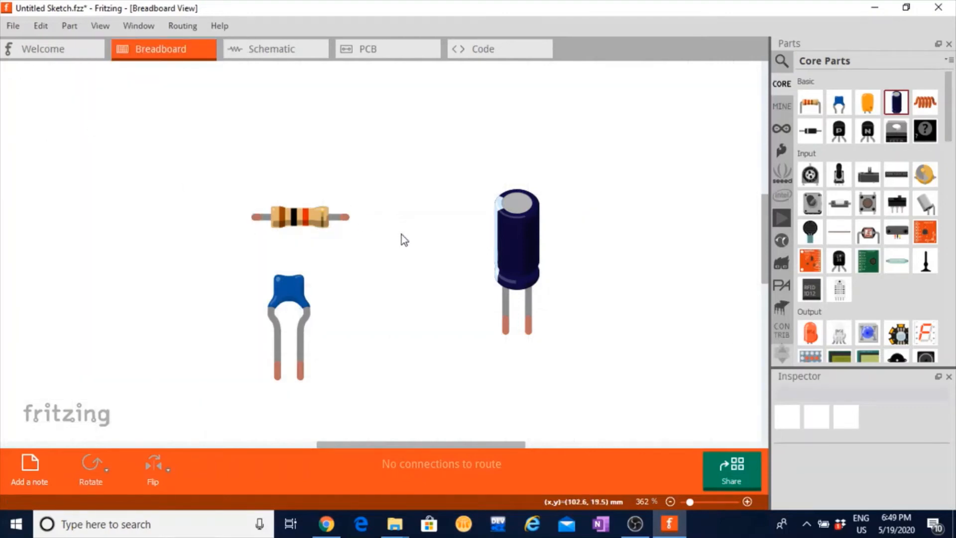
click(102, 26)
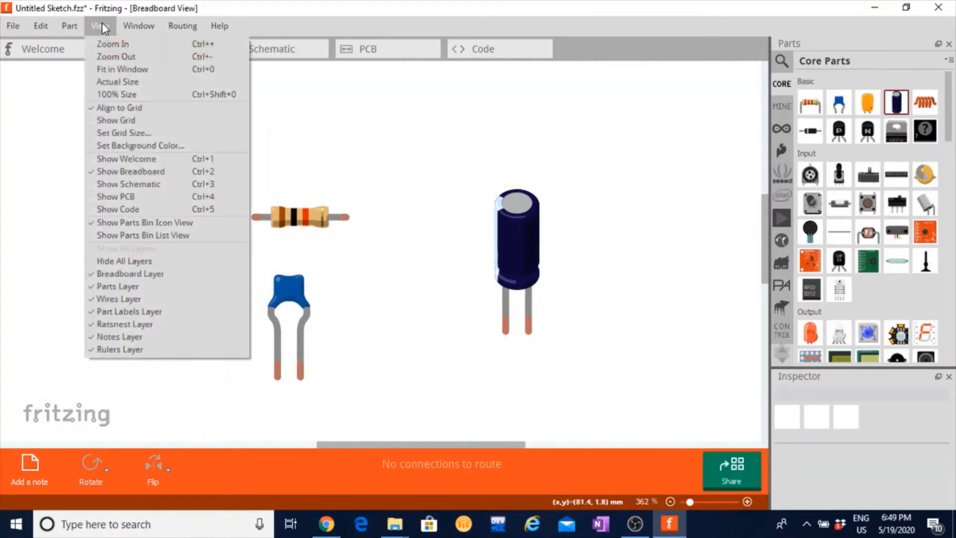
click(90, 121)
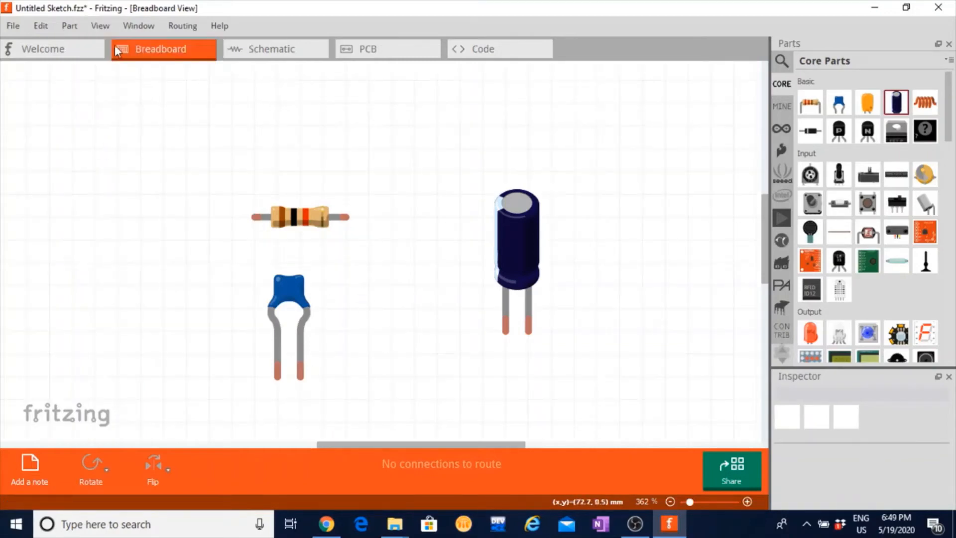
Toggle the Align to Grid option and move the resistor up to about 3.59, 0.35 in.
click(101, 27)
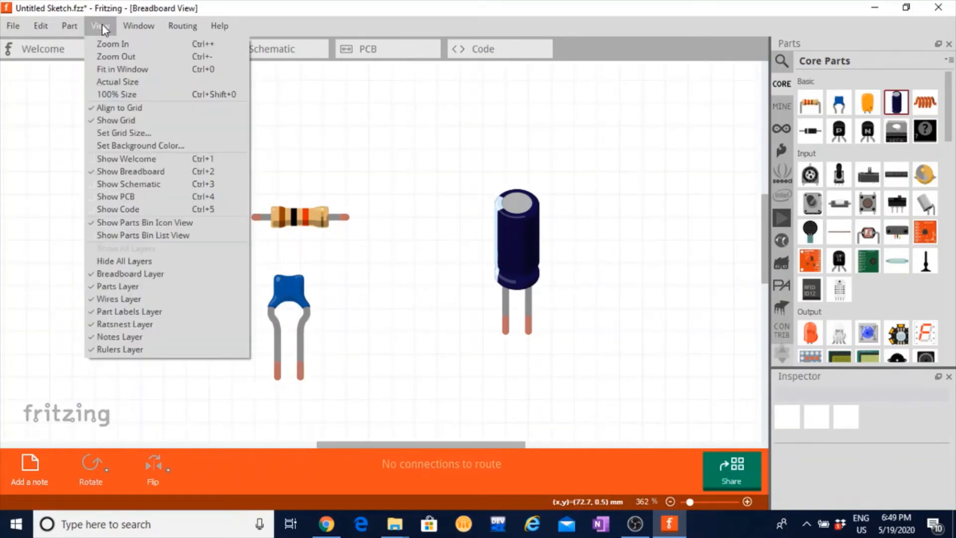
click(96, 109)
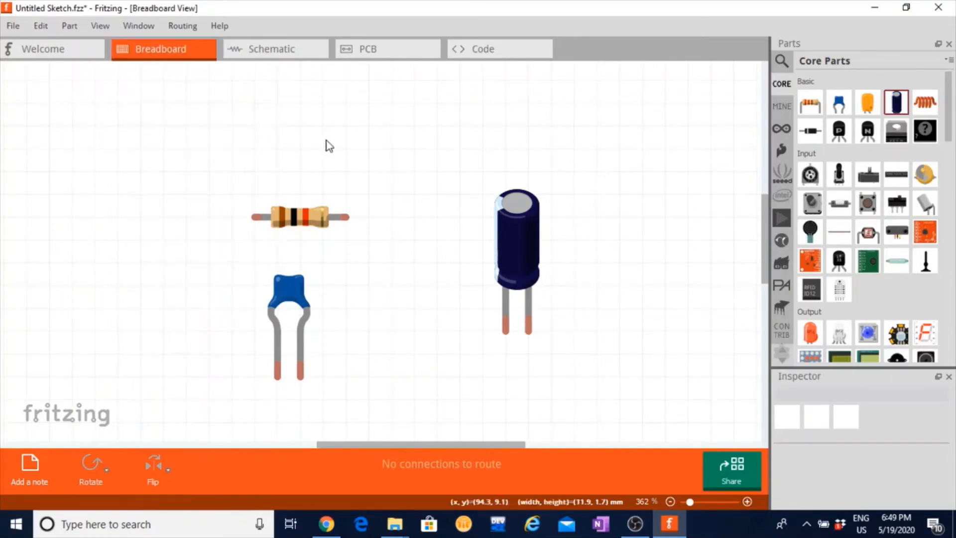
drag(302, 216, 351, 157)
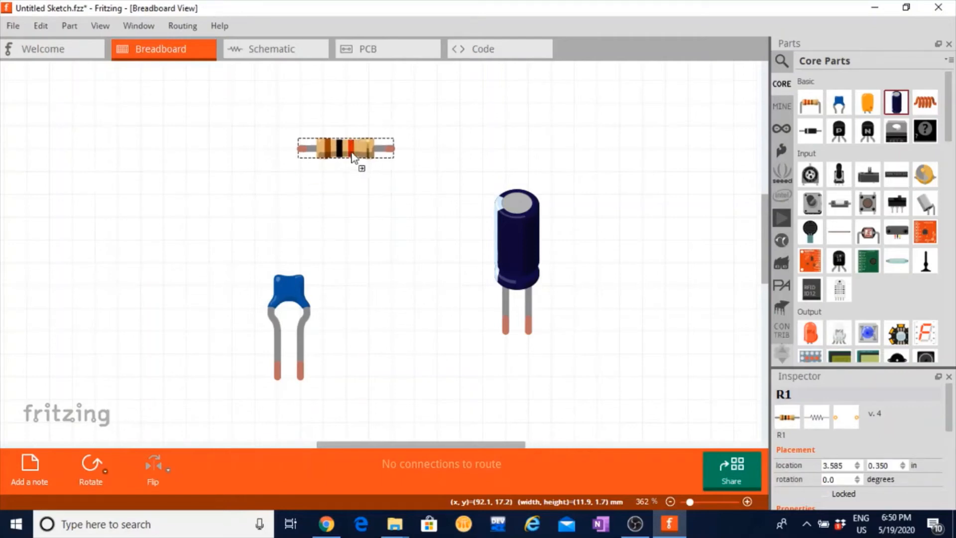
Move the ceramic capacitor to about 3.66, 0.75 in and the electrolytic capacitor to about 4.45, 0.48 in.
drag(292, 280, 293, 236)
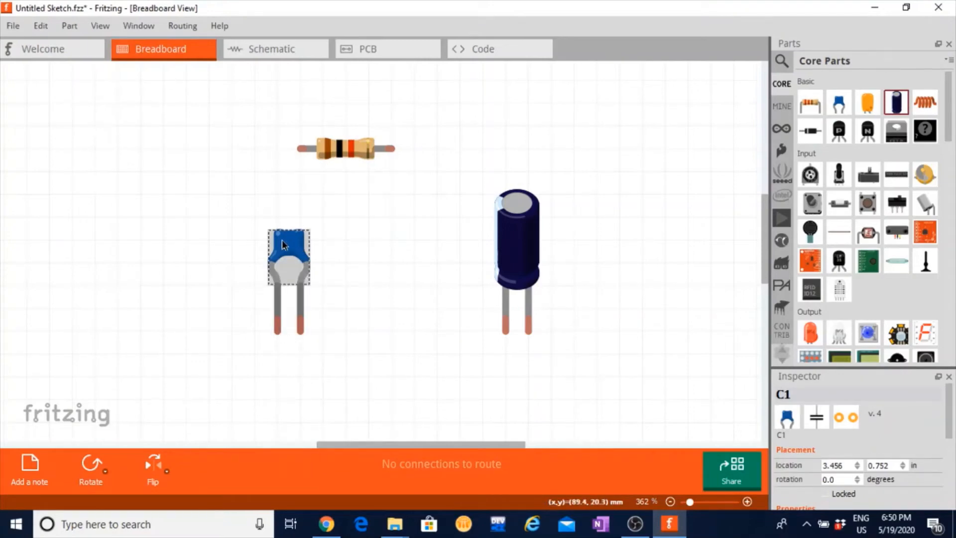
drag(282, 240, 322, 240)
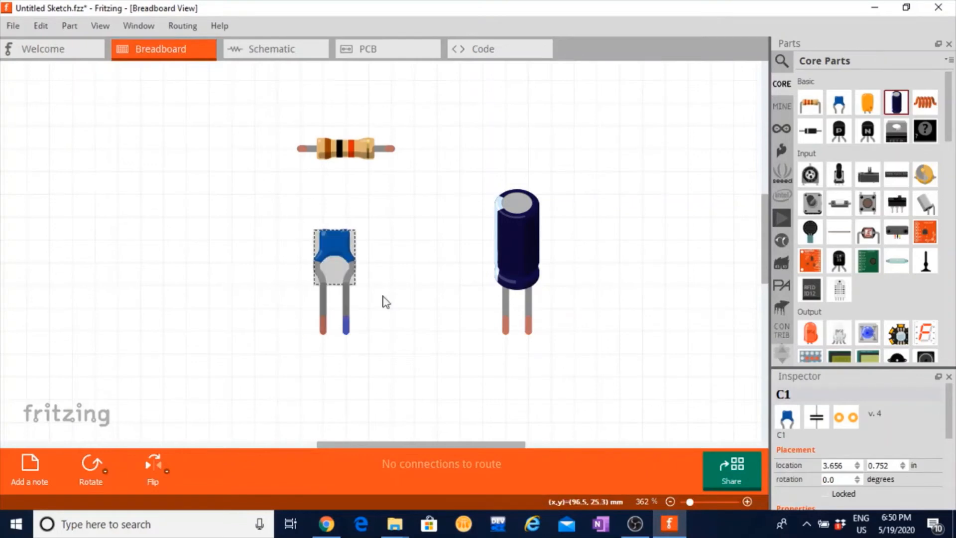
drag(521, 225, 521, 202)
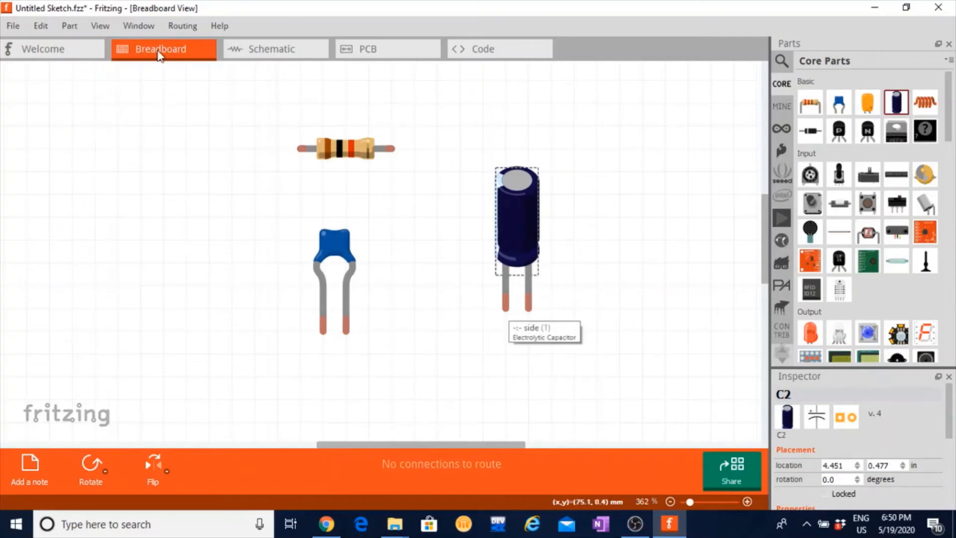
Restore the default 0.1 in grid size for the breadboard view and clear the selection.
click(133, 26)
mouse_move(101, 27)
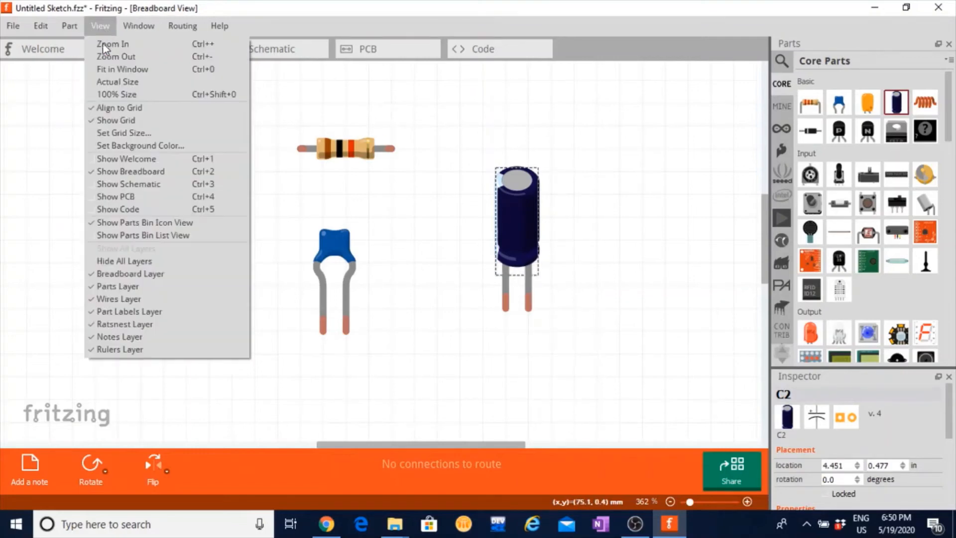
click(115, 134)
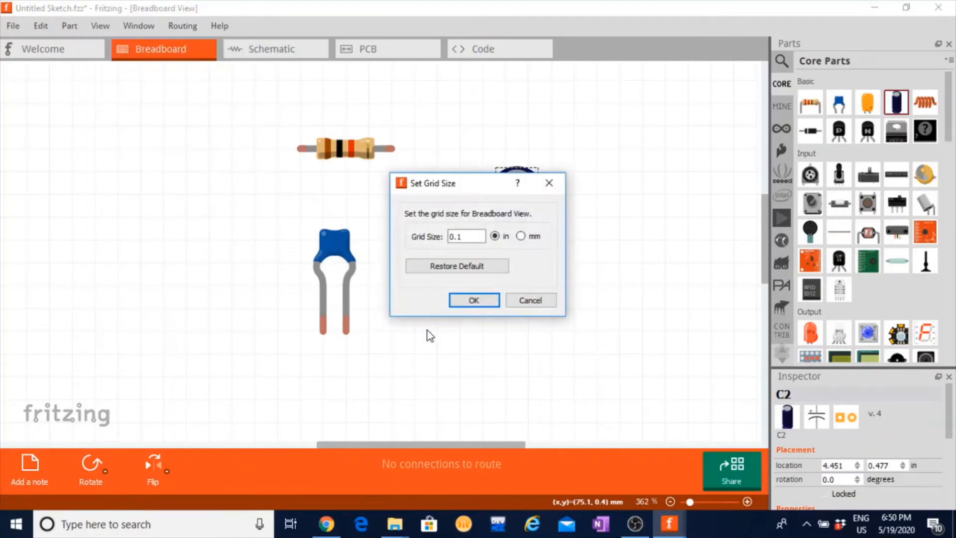
click(520, 236)
click(455, 266)
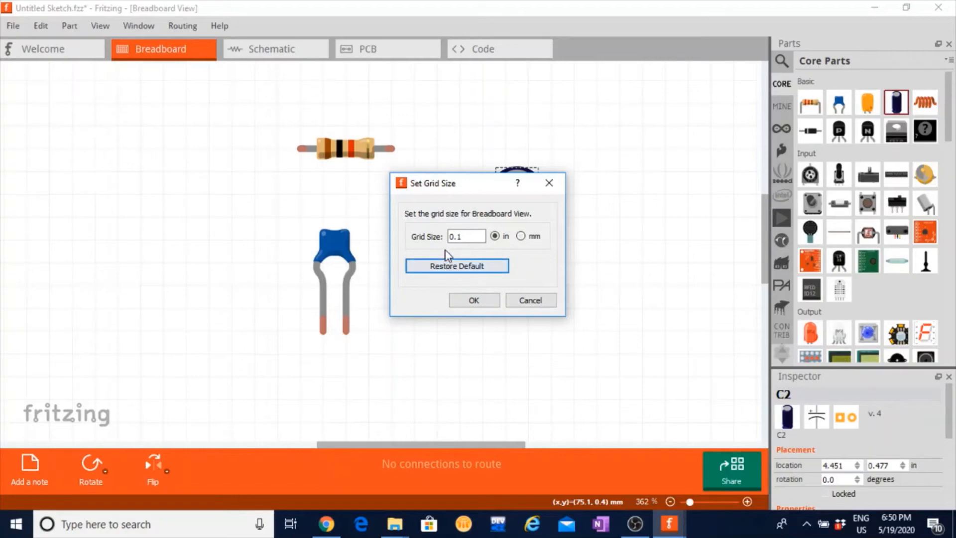
click(470, 301)
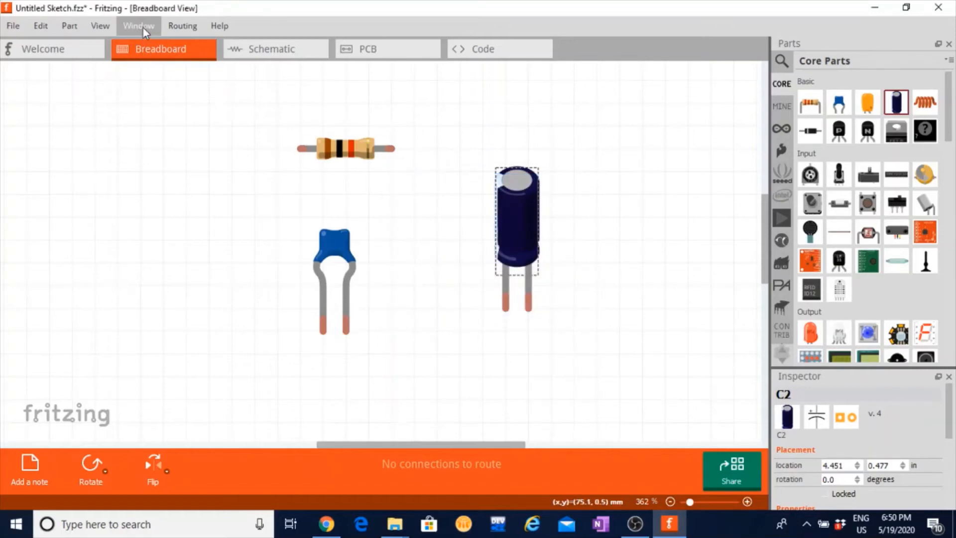
click(224, 145)
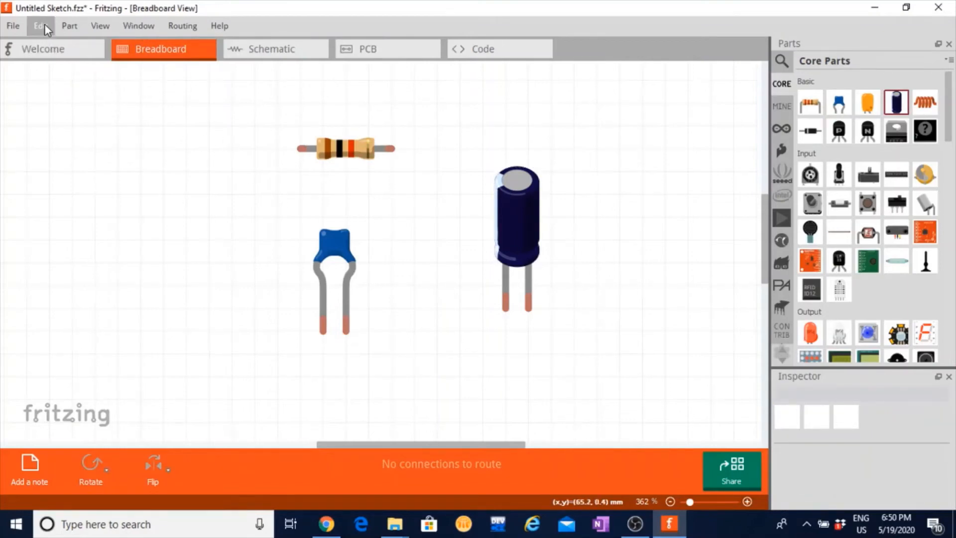
Examine the part commands for rotating, raising and lowering, first without a selection and again with the resistor selected.
click(71, 27)
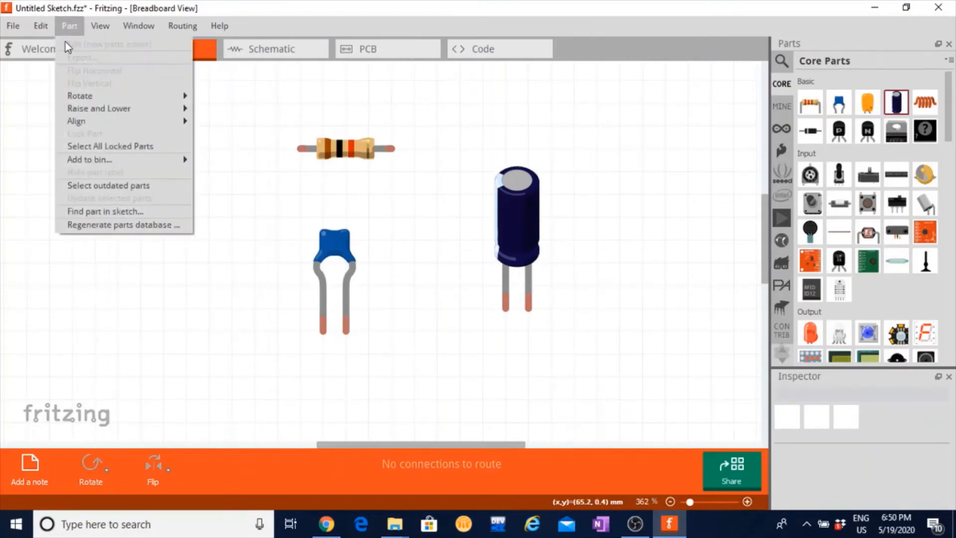
mouse_move(111, 102)
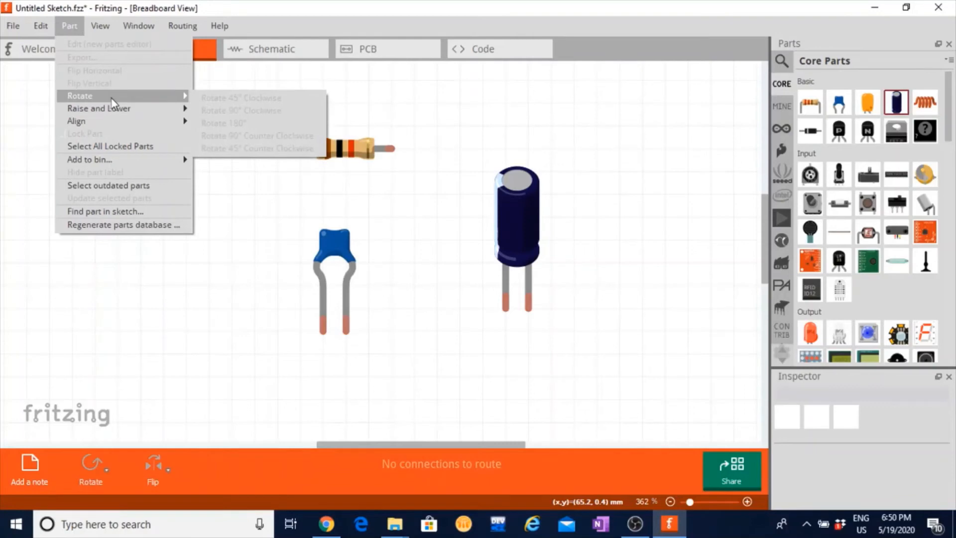
click(109, 146)
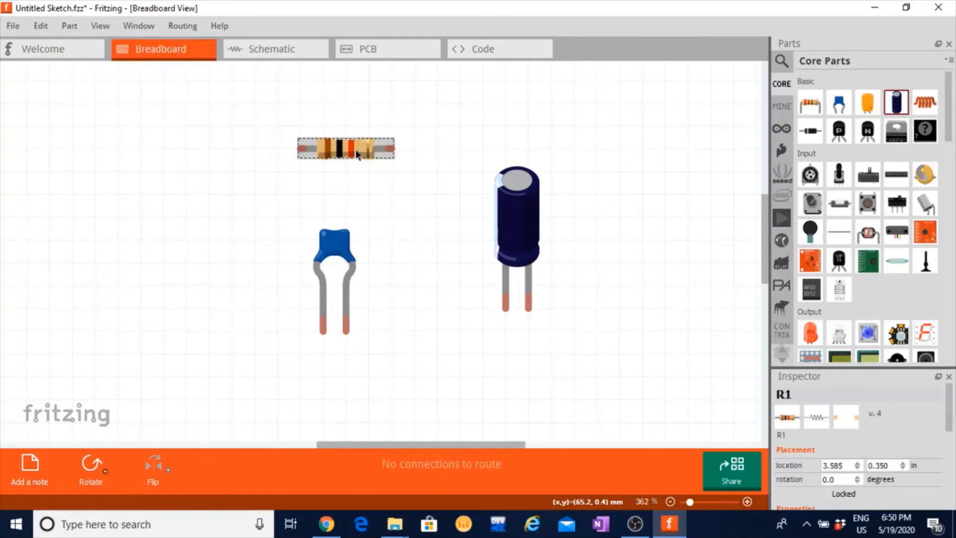
click(69, 27)
mouse_move(88, 95)
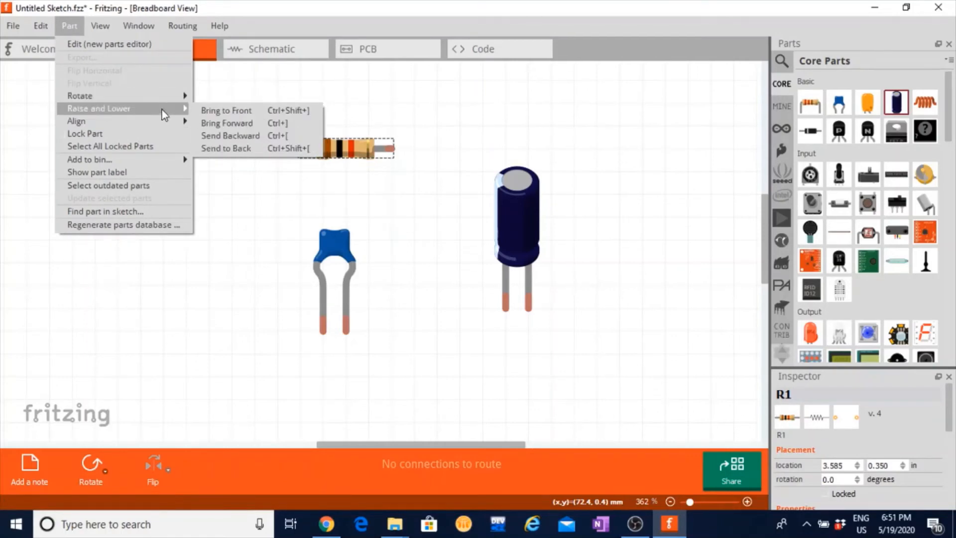
click(198, 256)
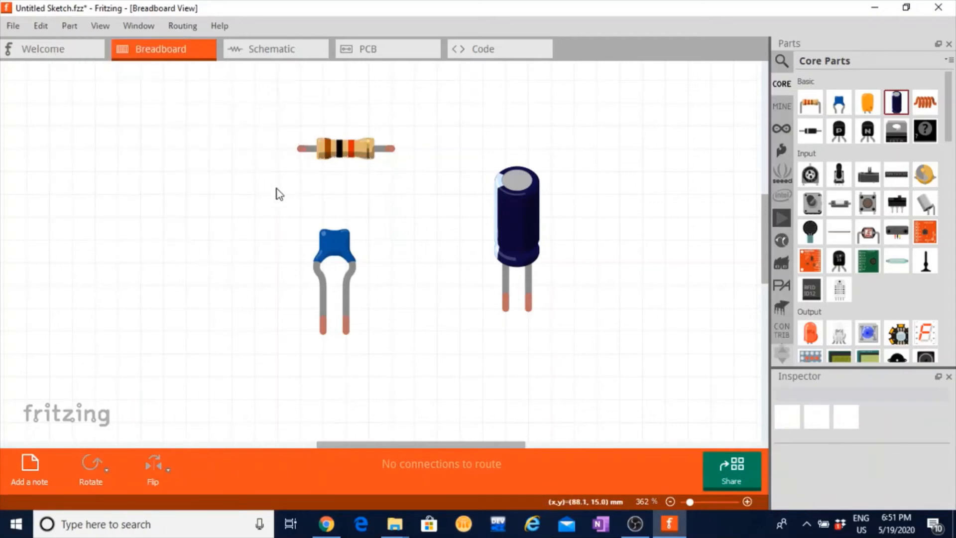
Show the part labels of the resistor and the electrolytic capacitor.
right_click(343, 150)
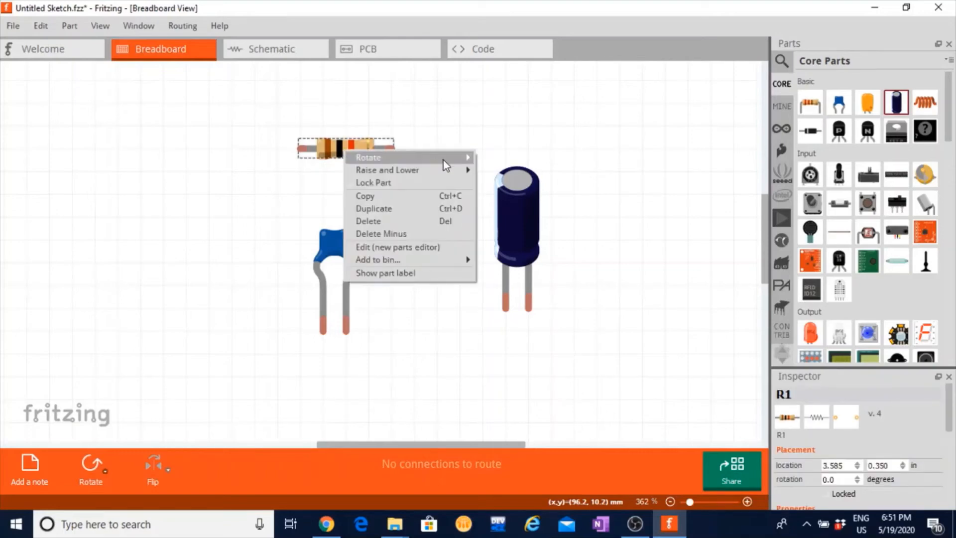
mouse_move(443, 160)
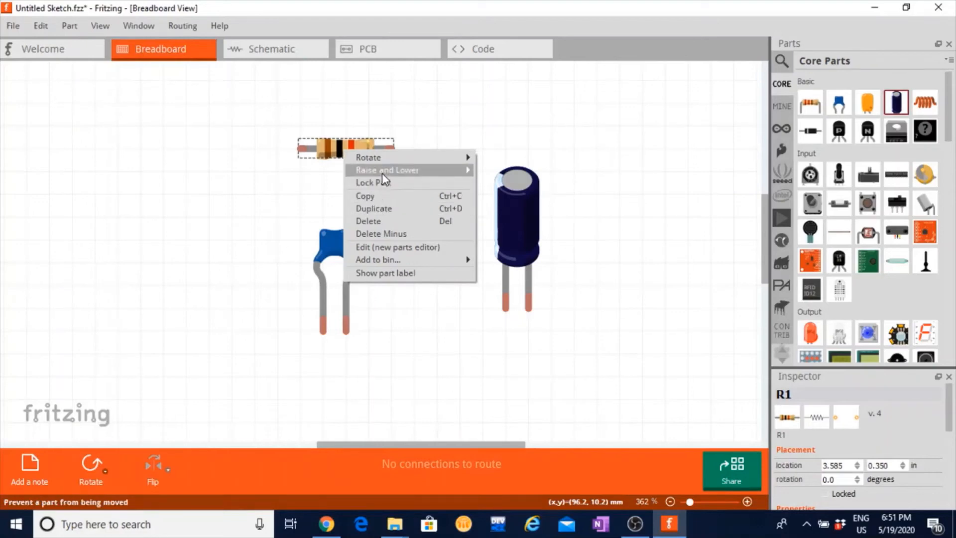
mouse_move(382, 174)
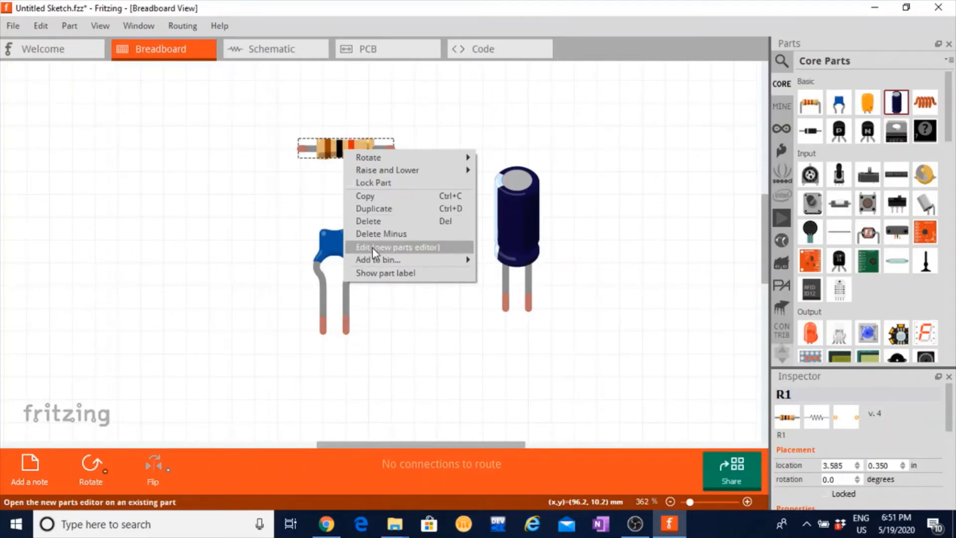
click(380, 273)
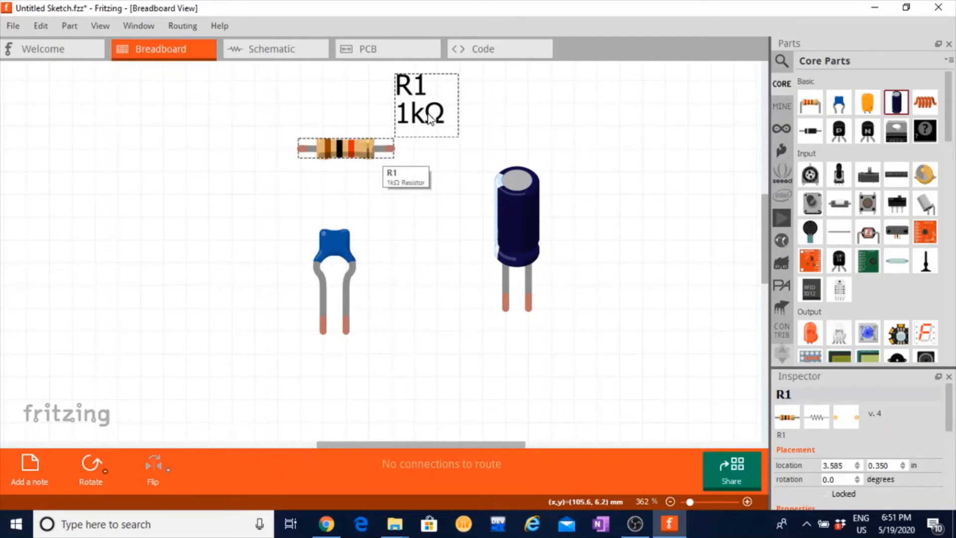
click(516, 211)
right_click(513, 202)
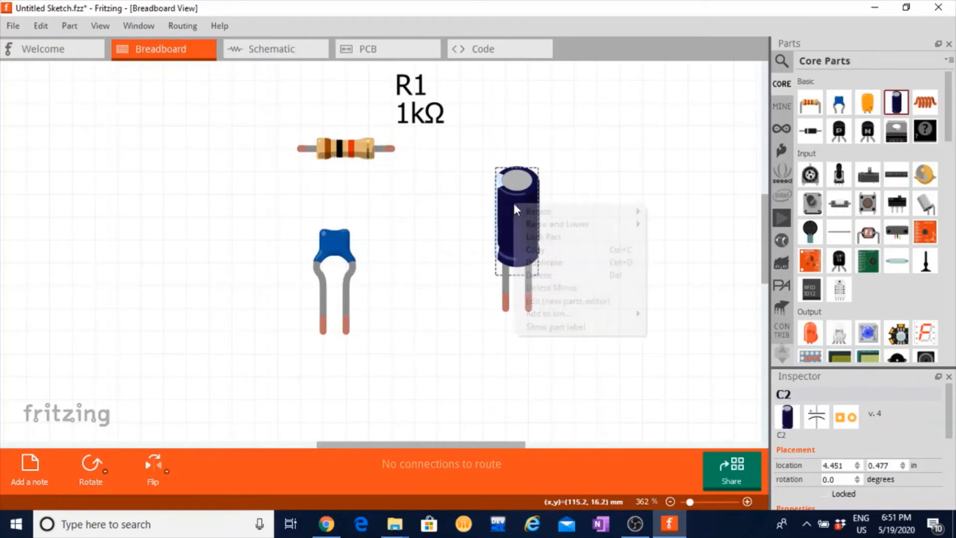
click(565, 329)
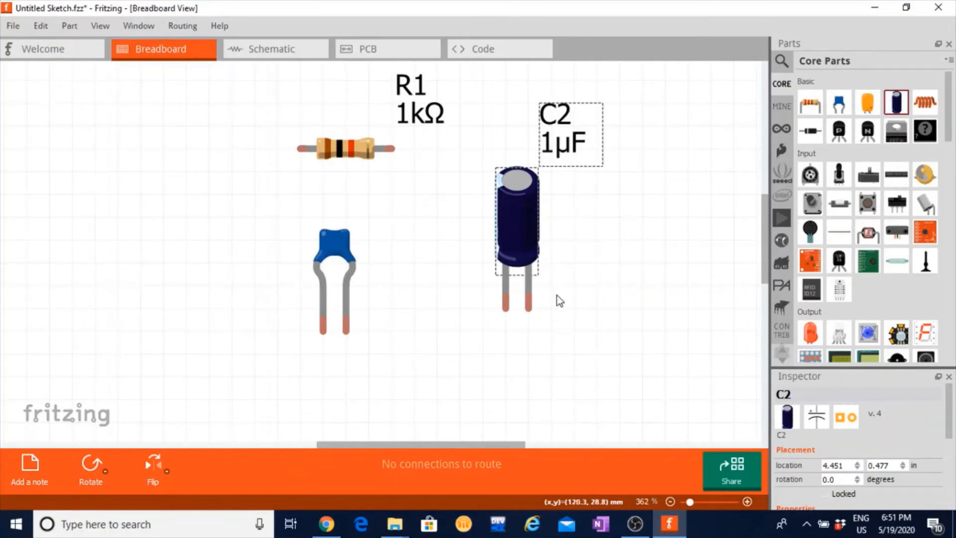
Hide the part labels of the electrolytic capacitor and the resistor and clear the selection.
right_click(529, 213)
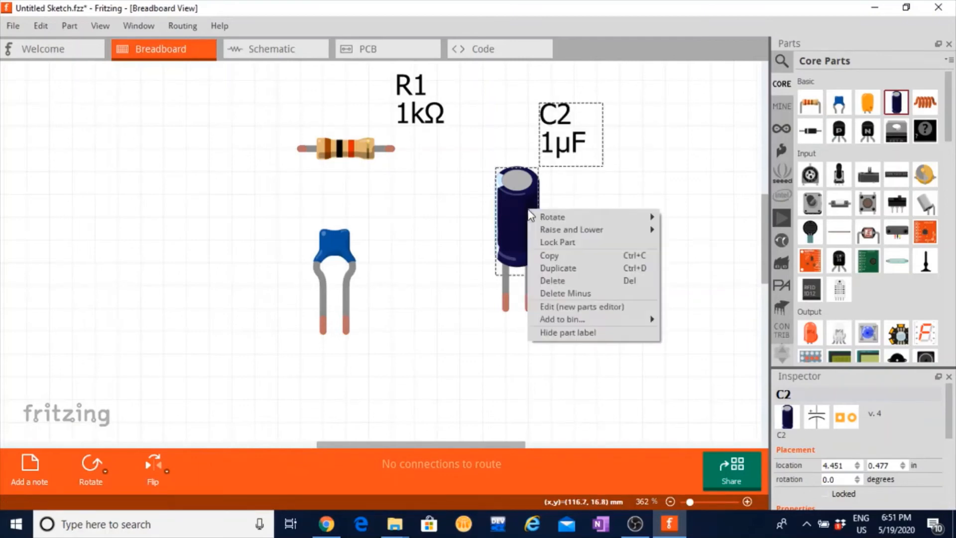
click(582, 330)
click(351, 155)
right_click(351, 155)
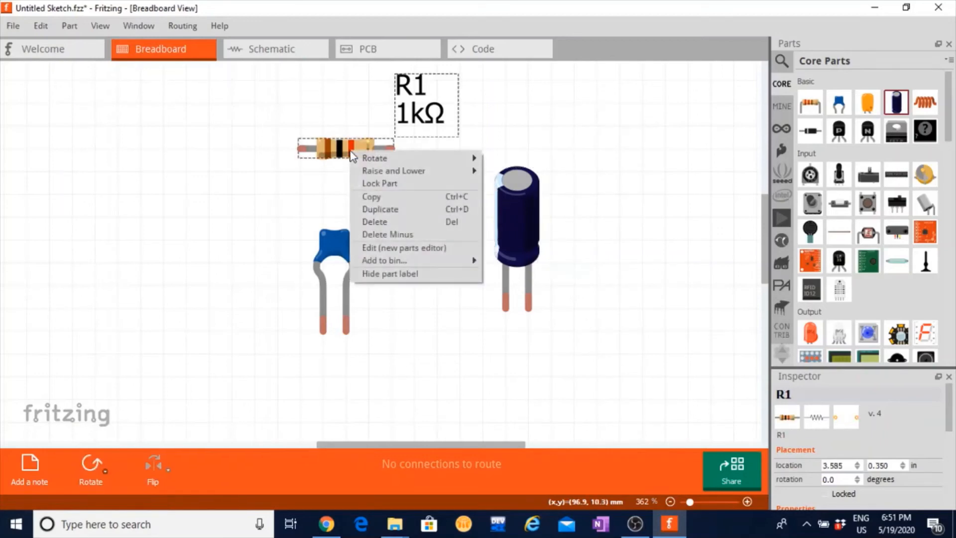
click(397, 275)
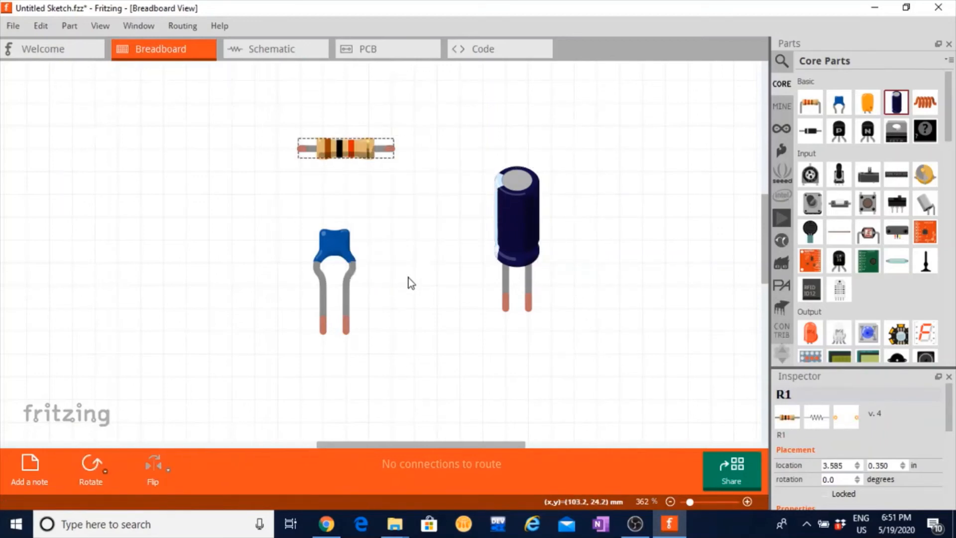
click(420, 336)
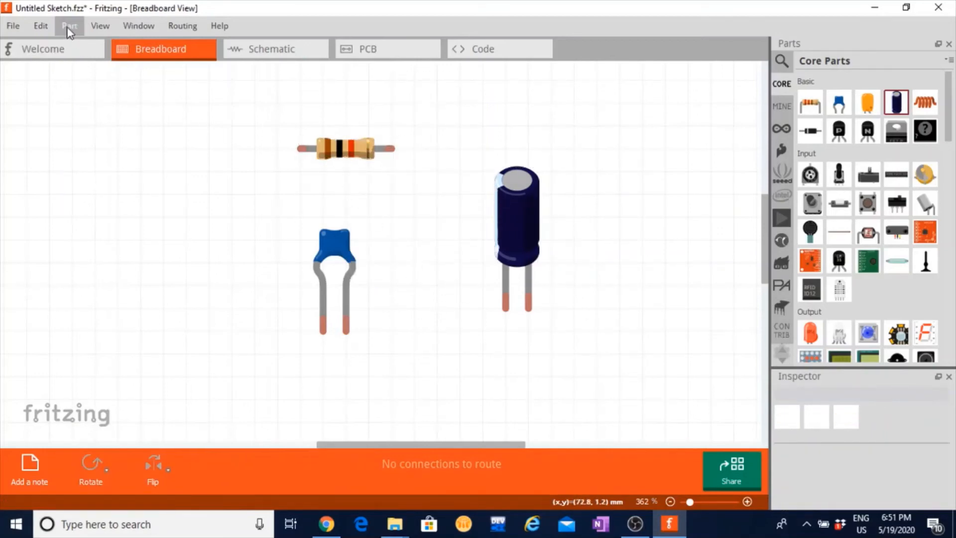
Select all parts on the breadboard canvas and delete them.
click(41, 26)
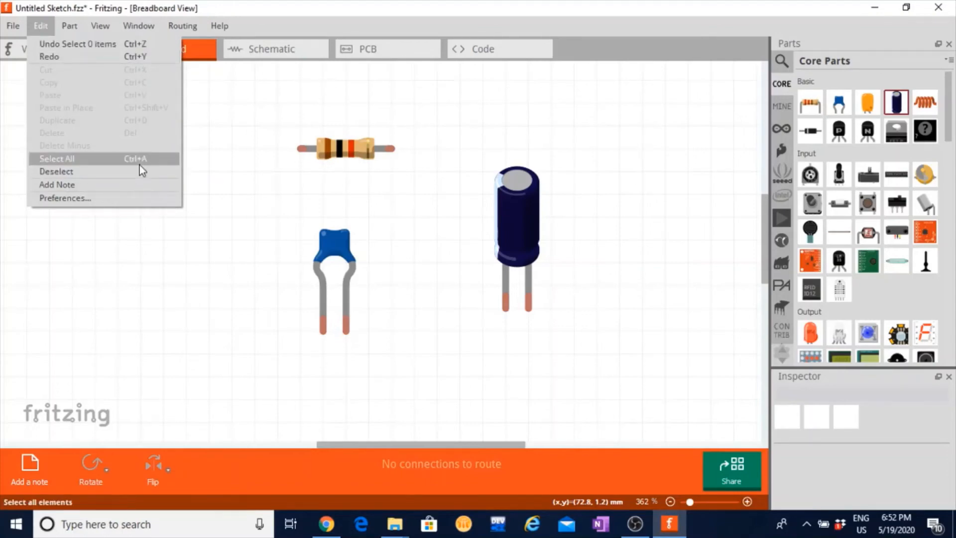
click(470, 406)
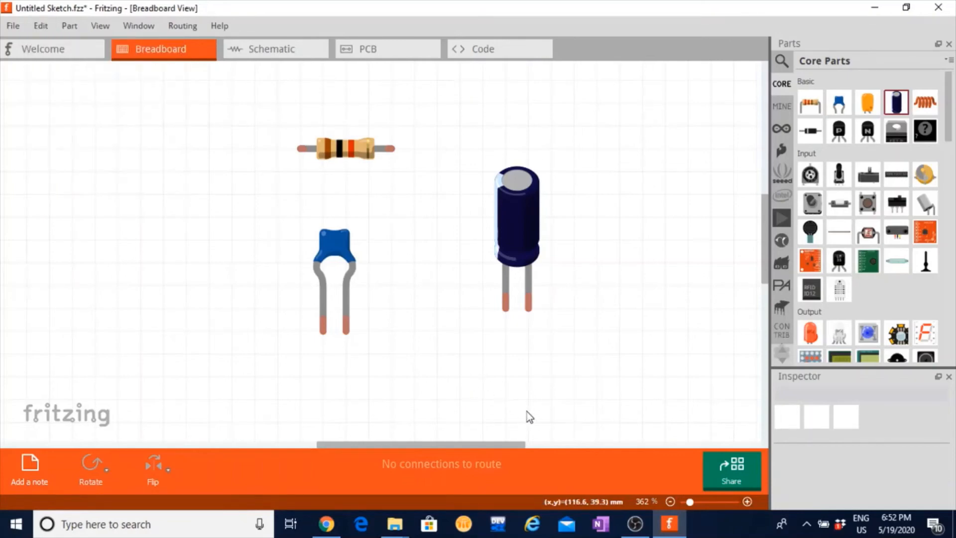
key(ctrl+a)
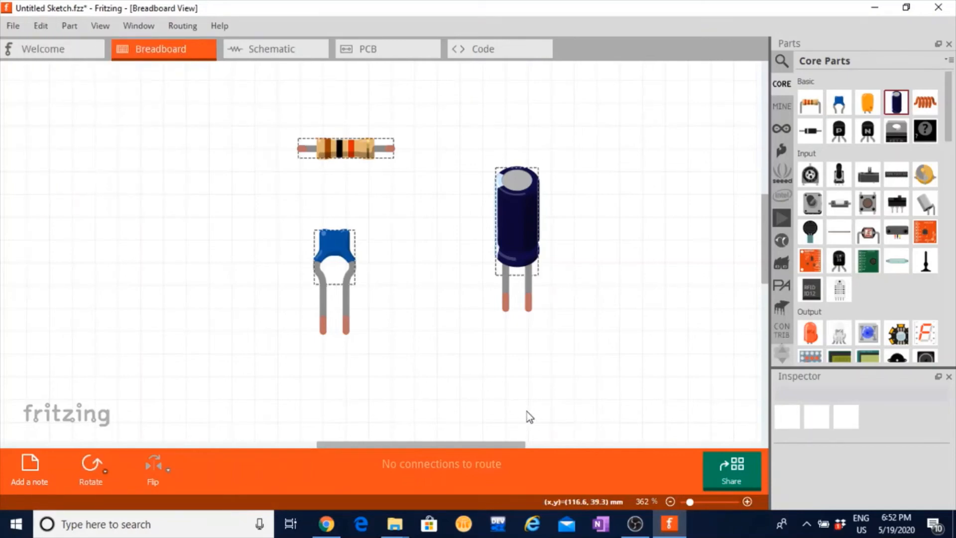
key(Delete)
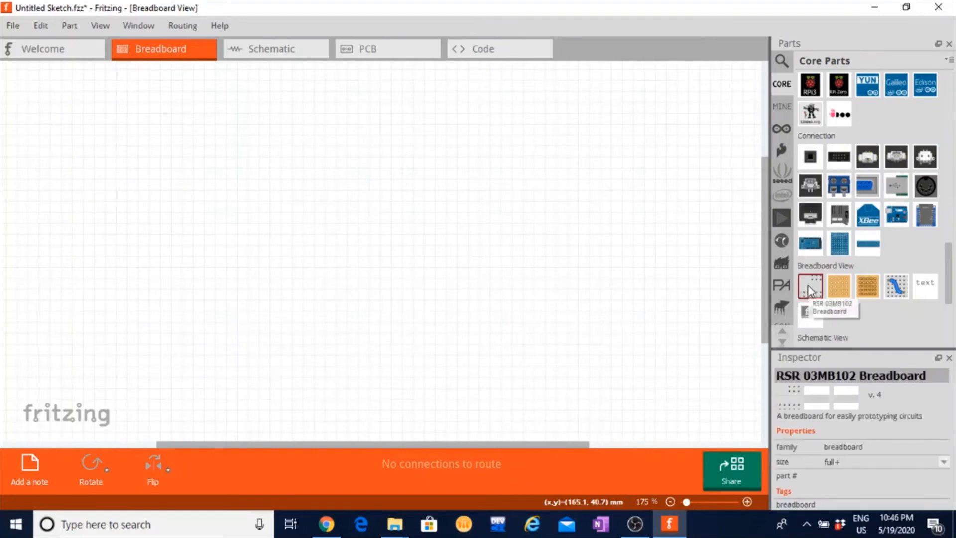
Place an RSR 03MB102 breadboard at about -0.05, 0 in on the empty canvas and set its size to full.
drag(808, 289, 37, 158)
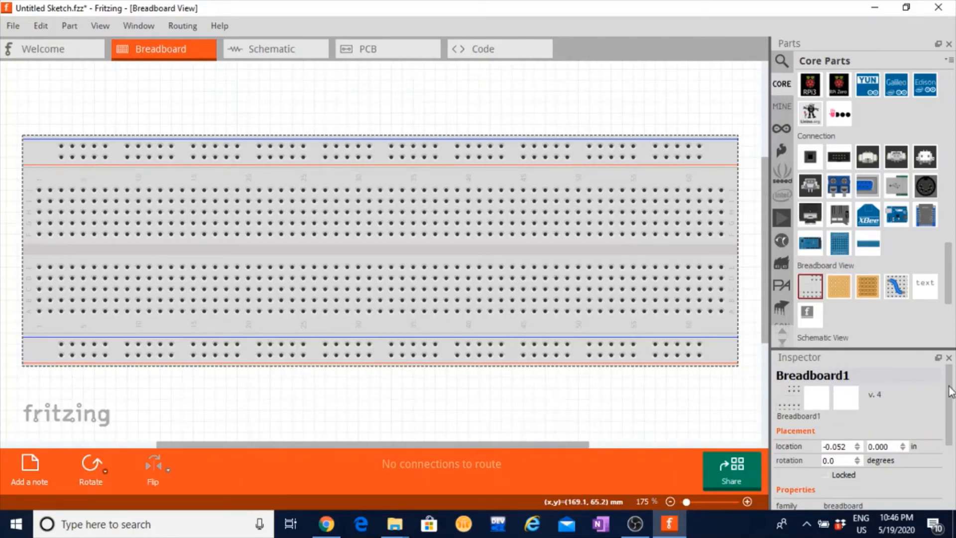
drag(951, 391, 954, 478)
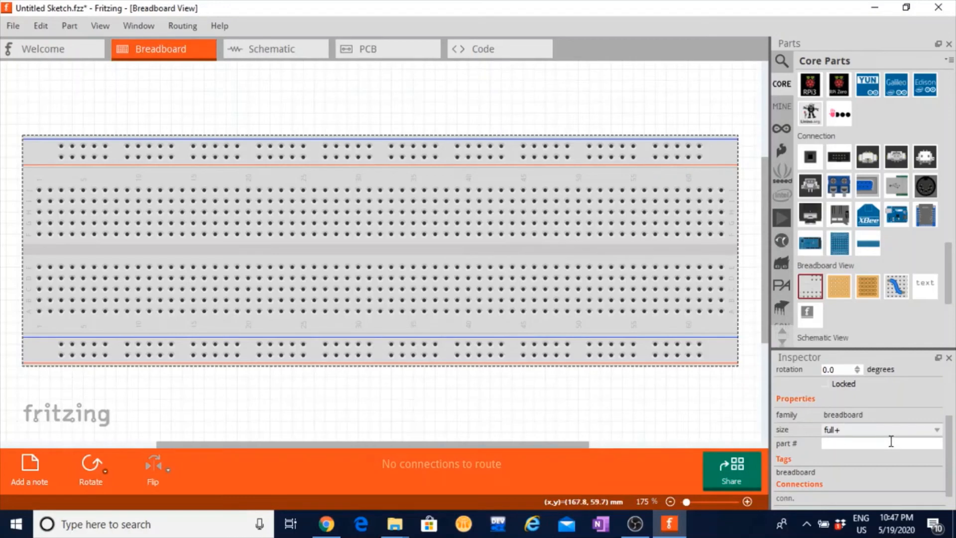
click(938, 430)
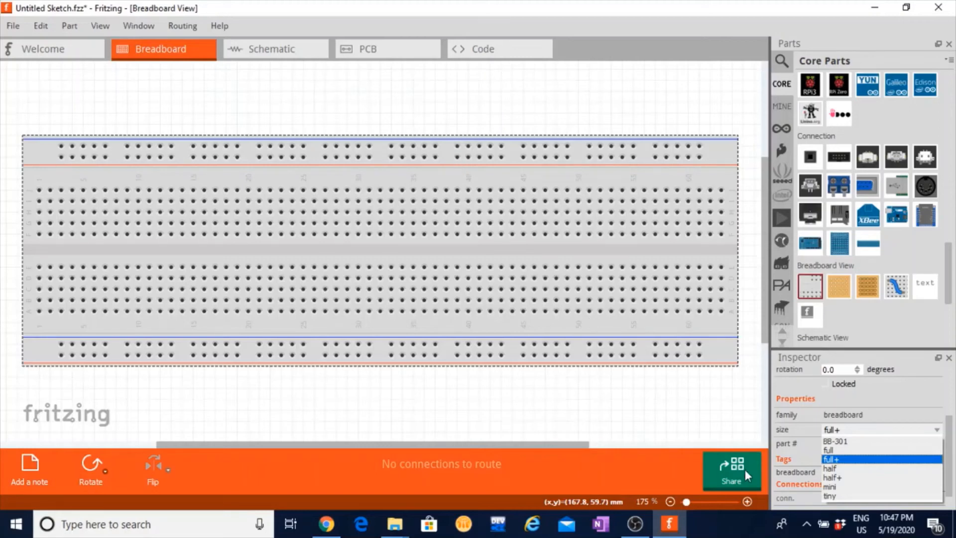
click(845, 452)
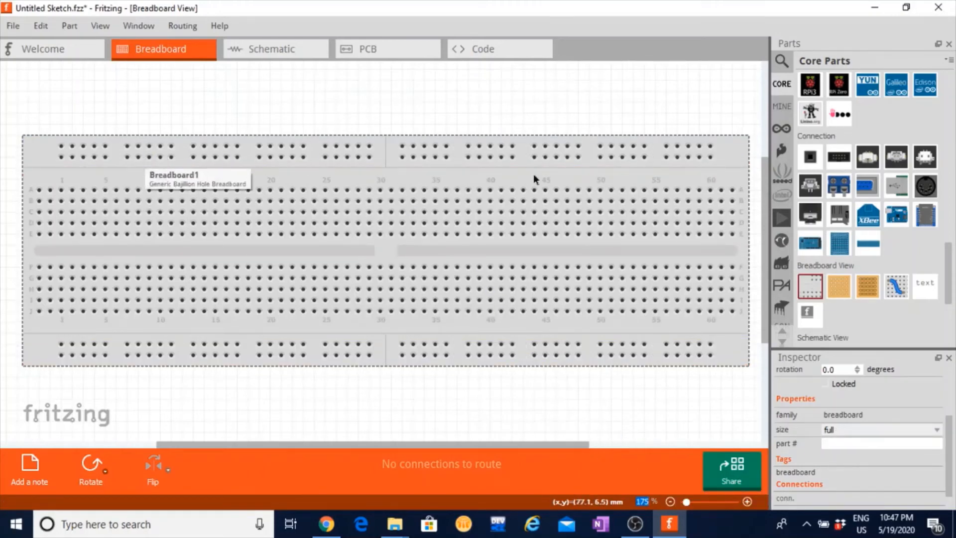
Try the half+ size on the breadboard and change its size to half.
click(938, 431)
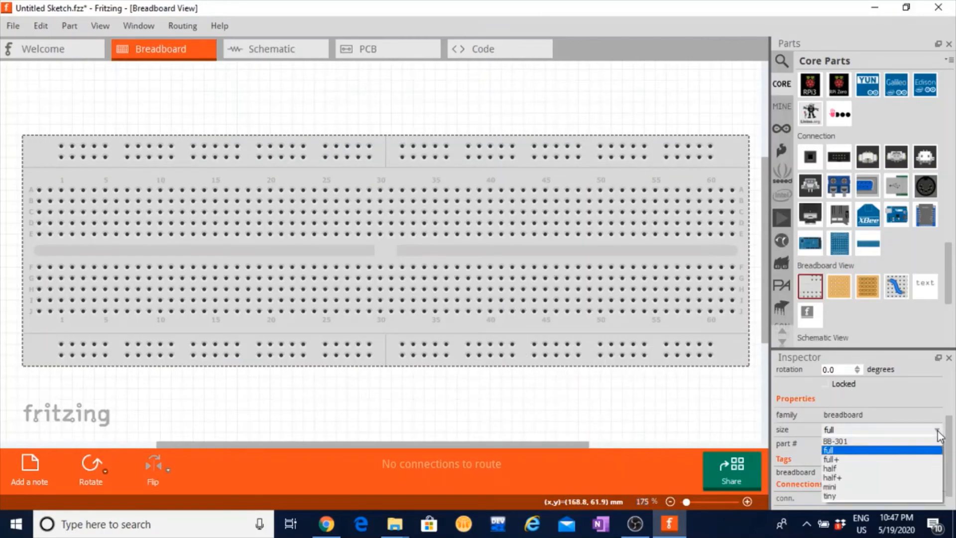
click(851, 480)
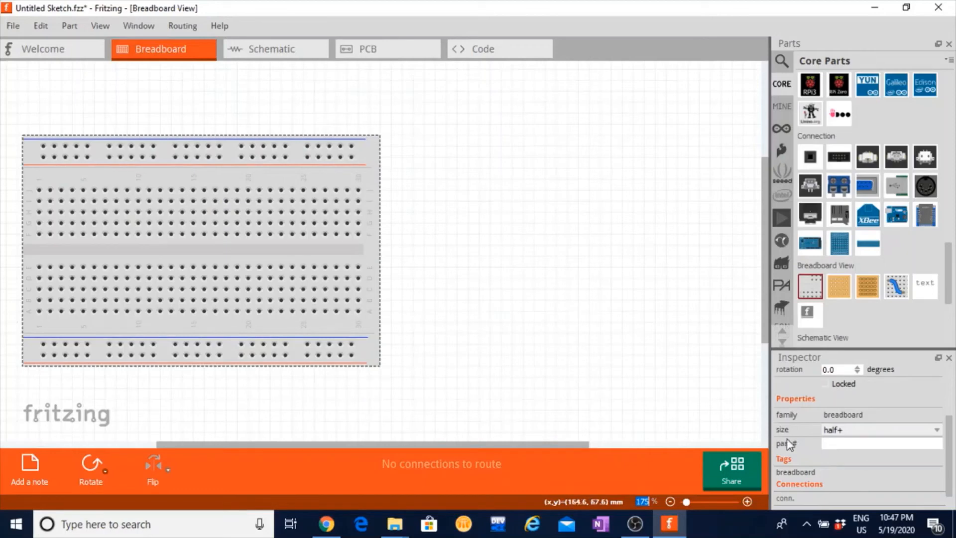
click(937, 431)
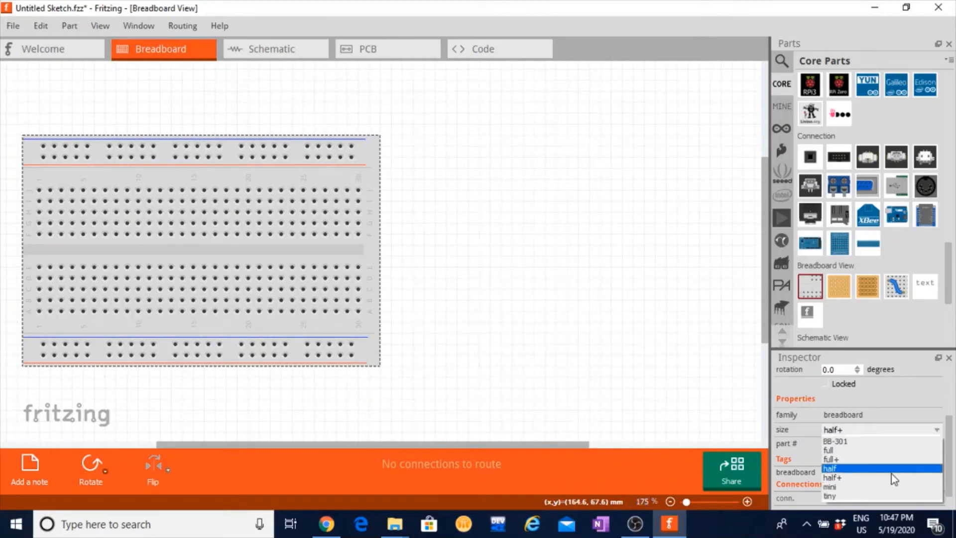
click(857, 470)
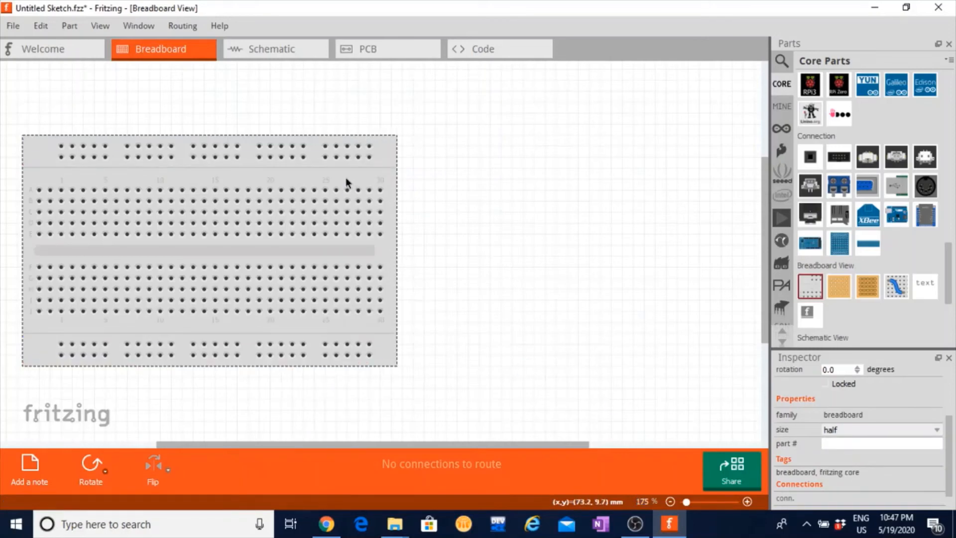
Move the half-size breadboard from the canvas edge to the middle, keeping clear space around it.
drag(345, 179, 507, 184)
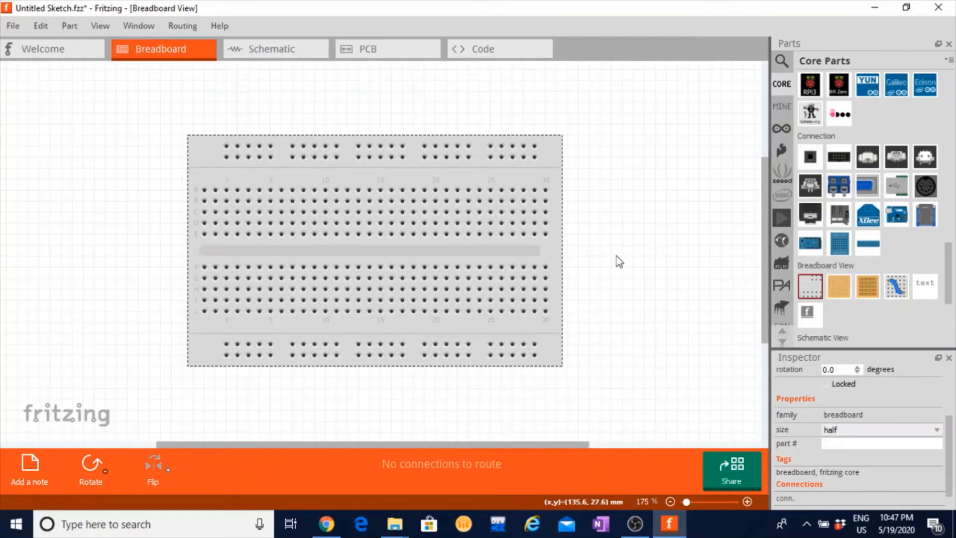
ctrl+scroll(616, 256, up, 5)
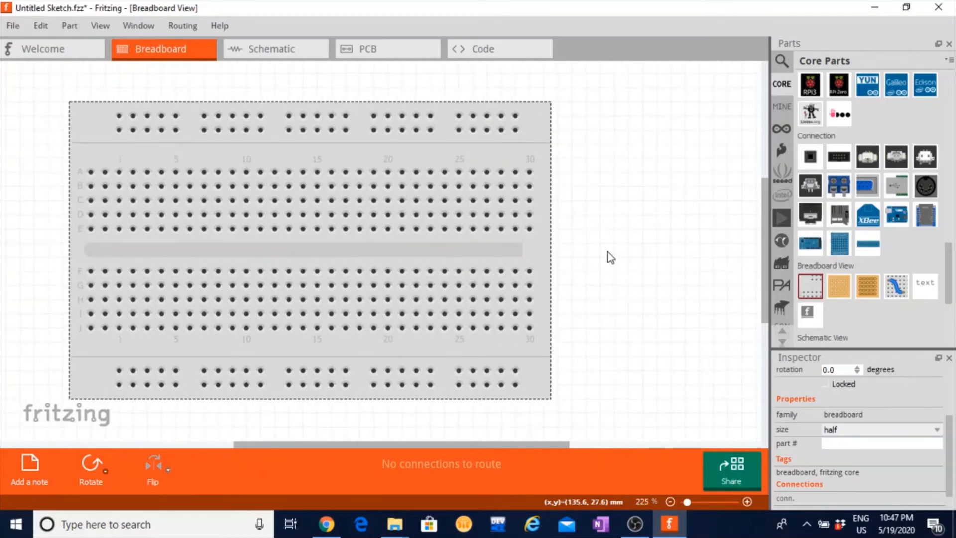
drag(506, 165, 511, 178)
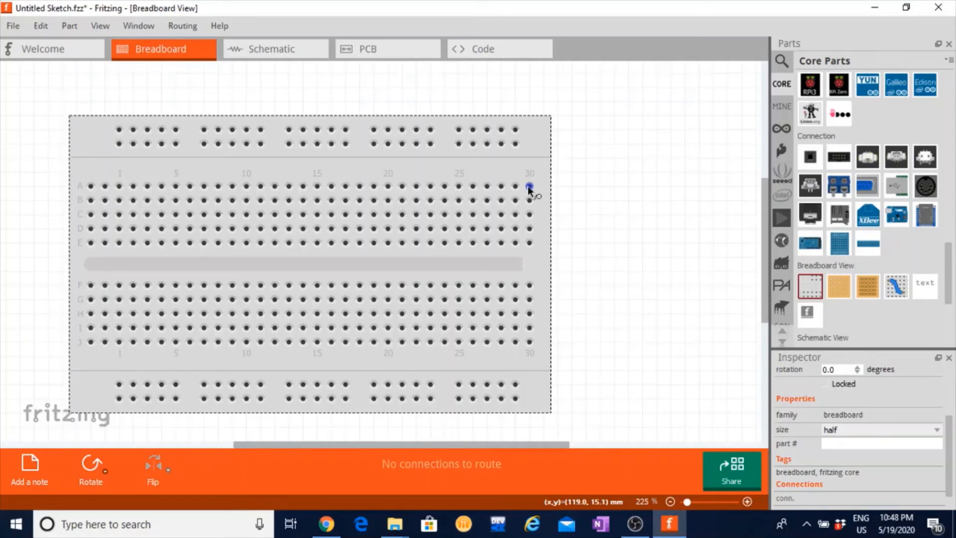
Place a generic resistor beside the breadboard at about 5.085, 0.450 in and check the Align to Grid setting.
scroll(650, 229, up, 2)
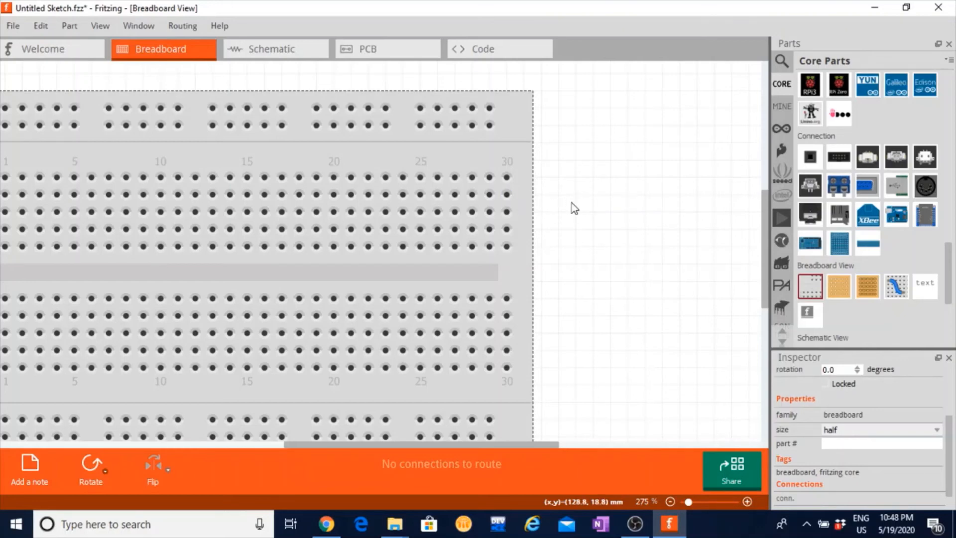
drag(949, 264, 954, 95)
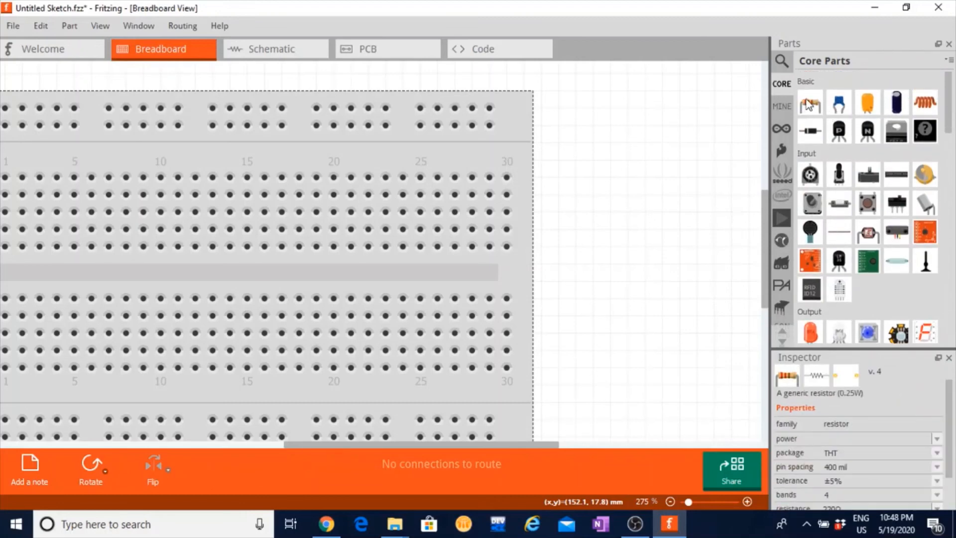
drag(809, 105, 622, 171)
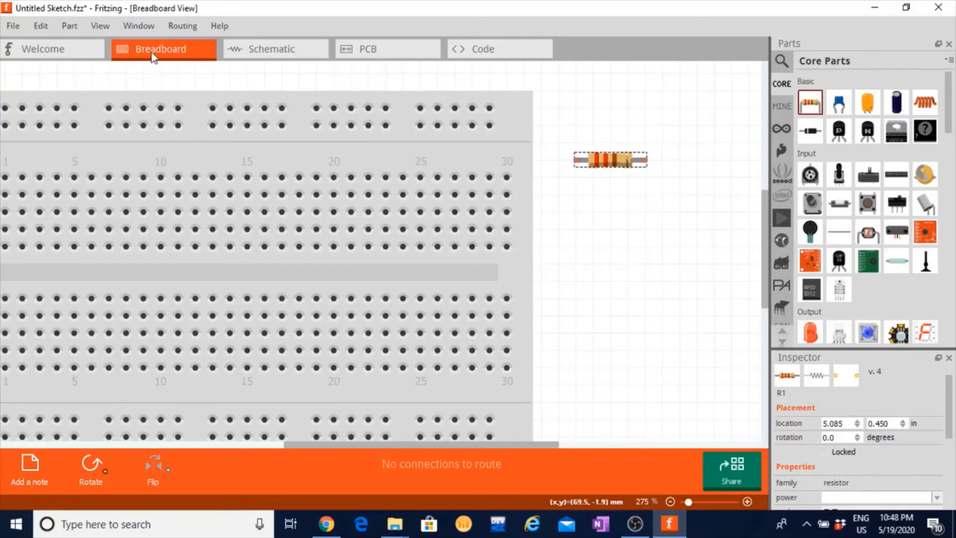
click(137, 28)
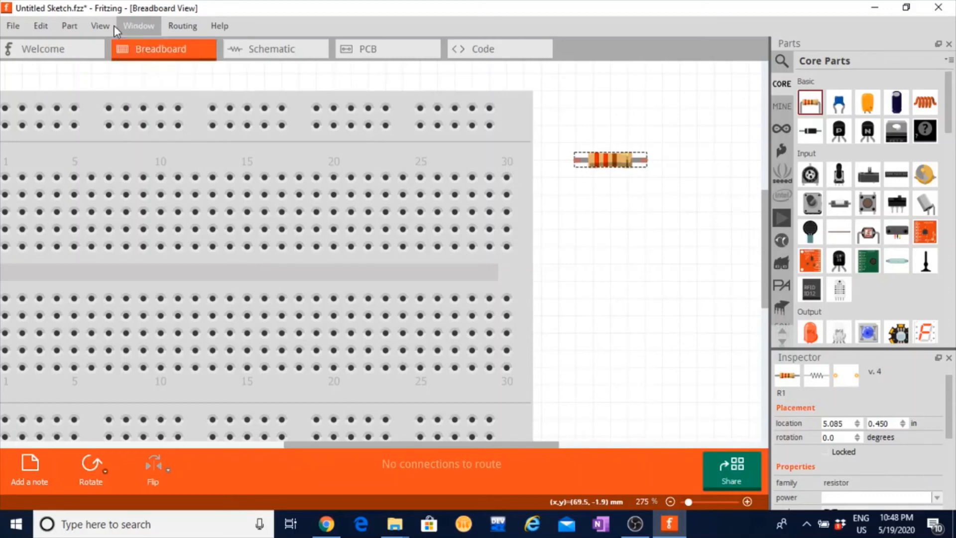
click(100, 26)
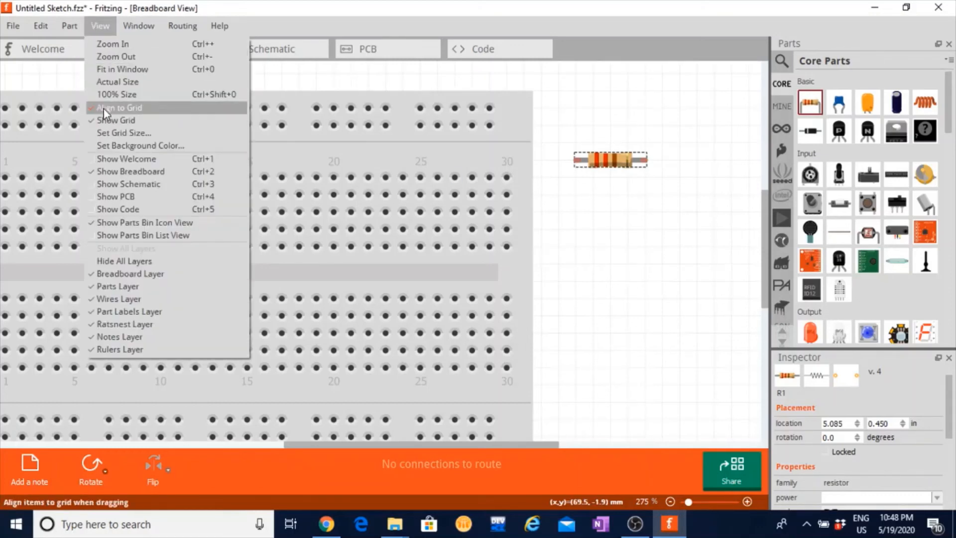
click(612, 221)
click(614, 169)
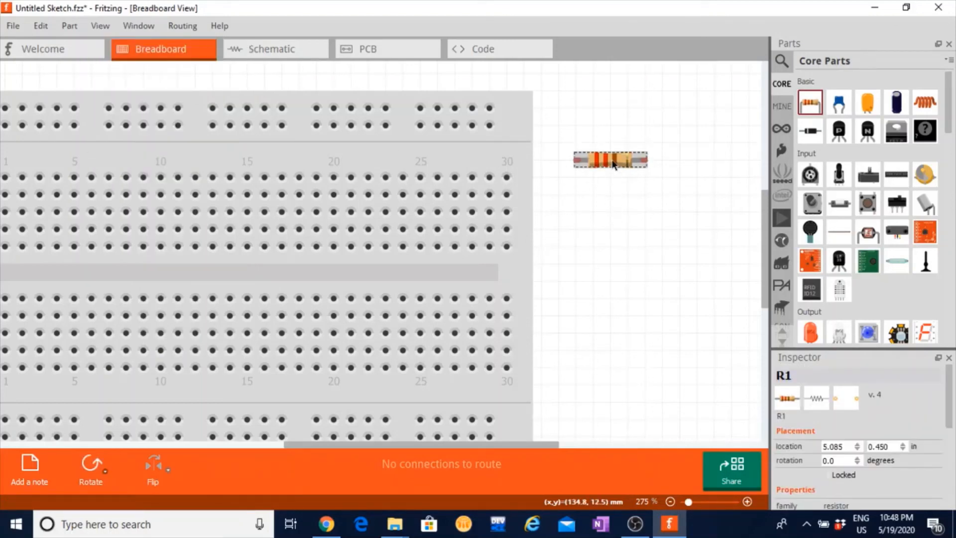
Try plugging the resistor into row A of the breadboard across columns 24 to 28 and check the grid settings again.
drag(613, 169, 441, 181)
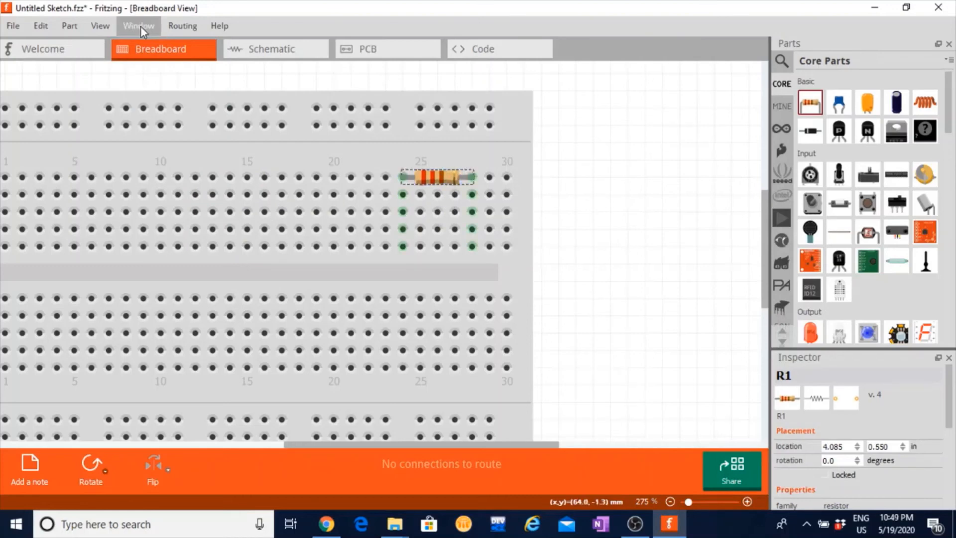
click(140, 26)
click(99, 26)
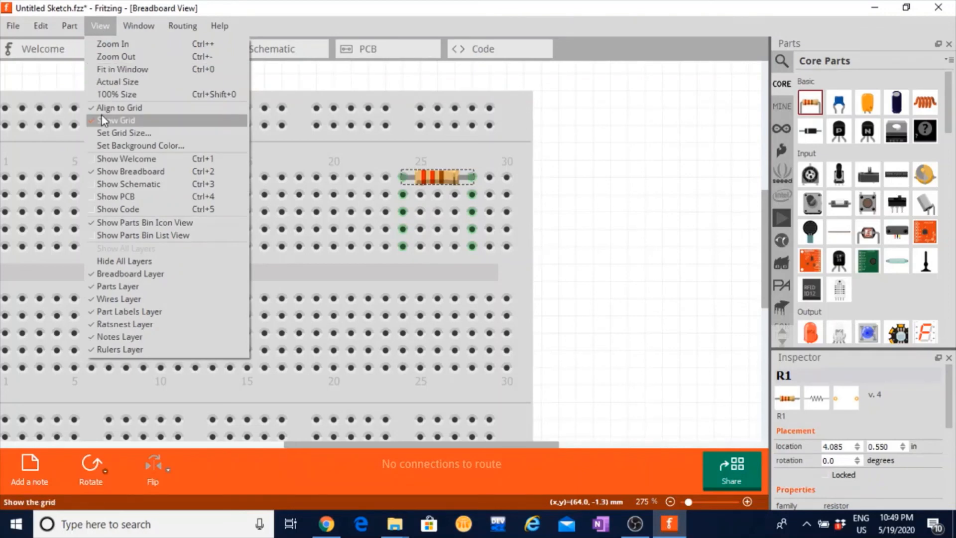
click(660, 207)
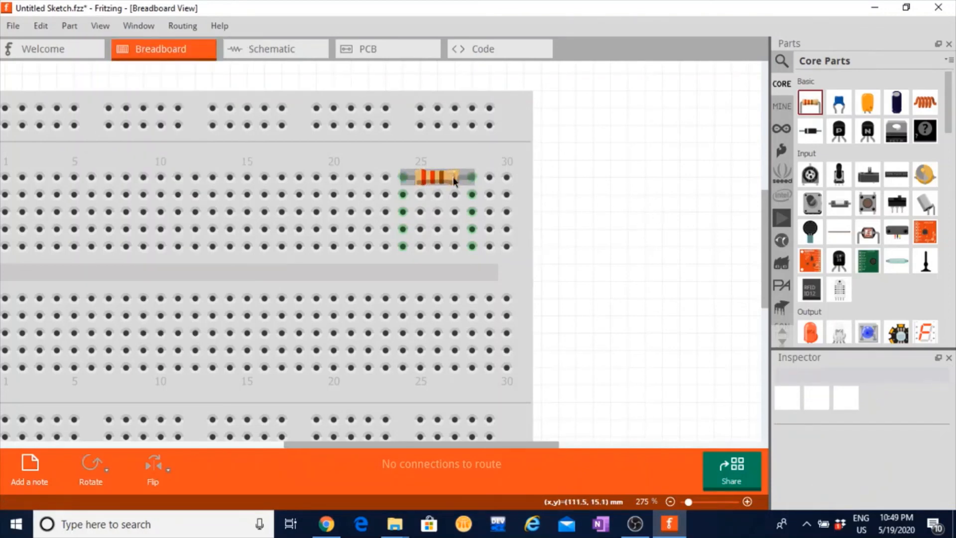
Move the resistor off the breadboard to about 5.085, 0.750 in and show its part label.
click(434, 176)
drag(435, 177, 608, 212)
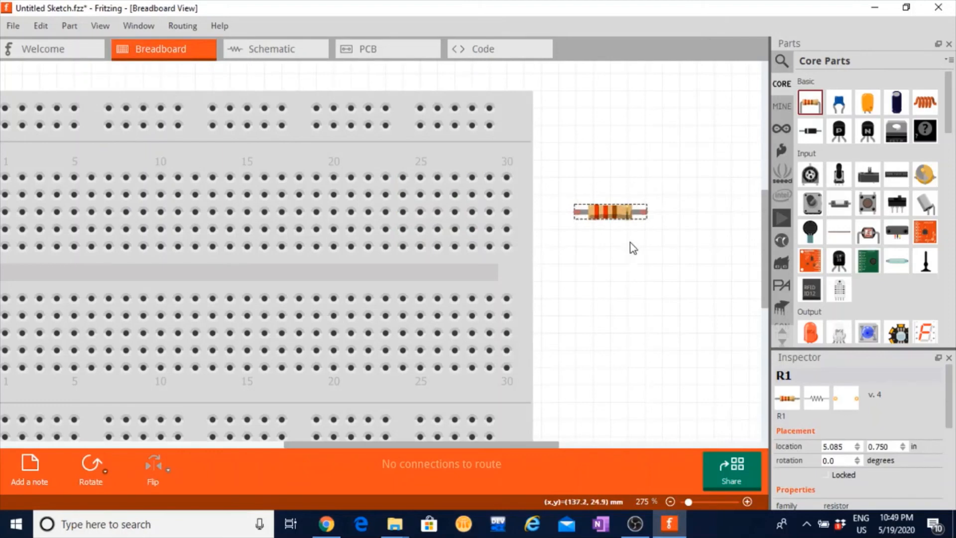
right_click(607, 212)
mouse_move(666, 212)
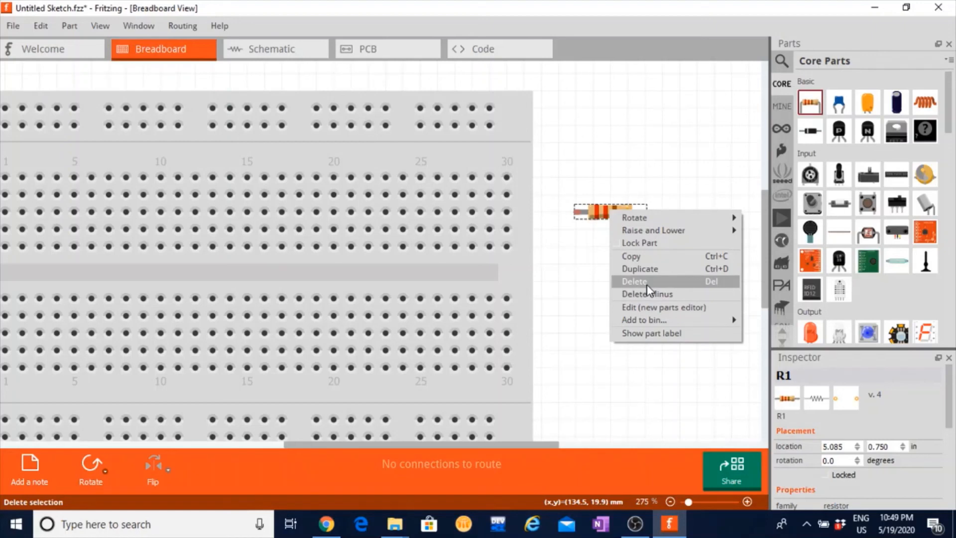
click(648, 336)
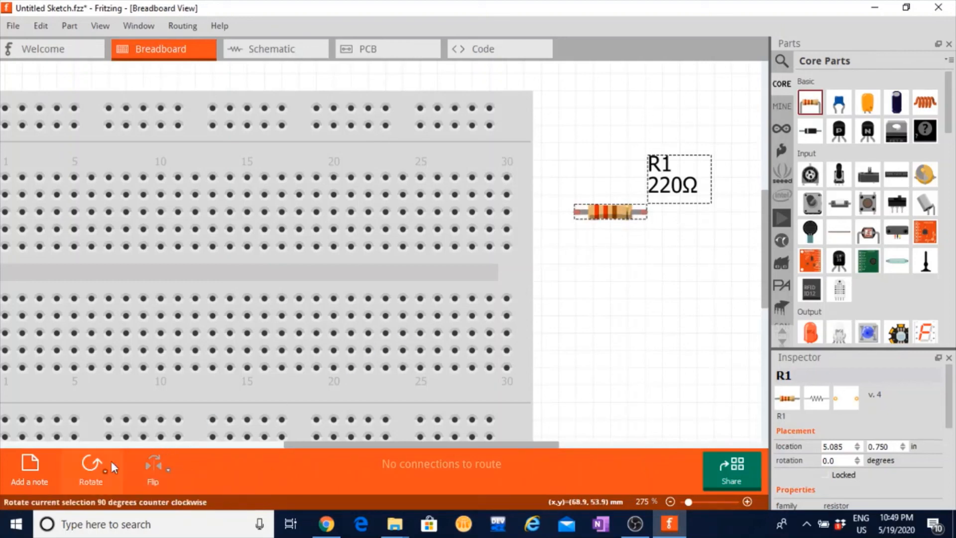
Rotate the resistor three times by 90 degrees counter-clockwise so that it stands vertically.
click(92, 466)
click(92, 463)
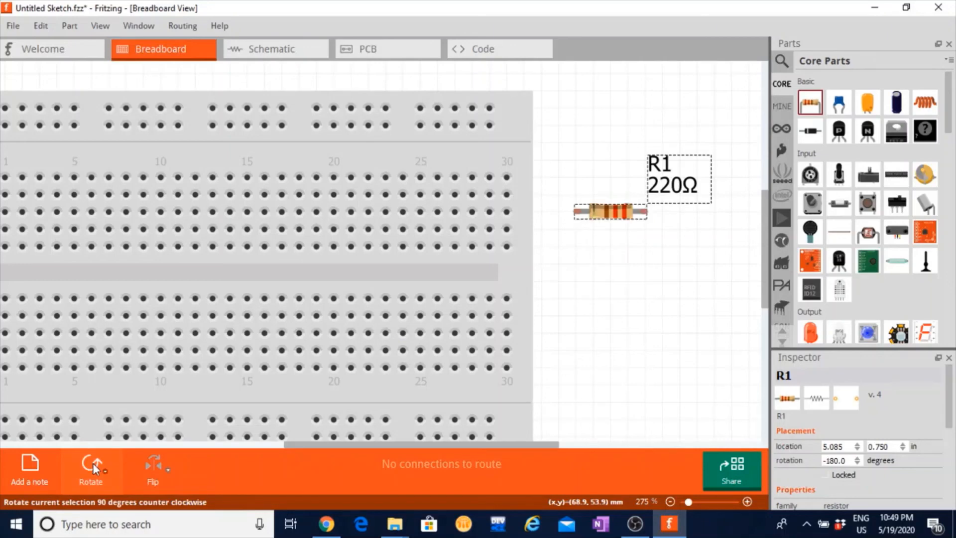
click(93, 463)
Place a rectifier diode below the resistor at about 5.085, 1.350 in and flip it horizontally.
drag(810, 131, 617, 306)
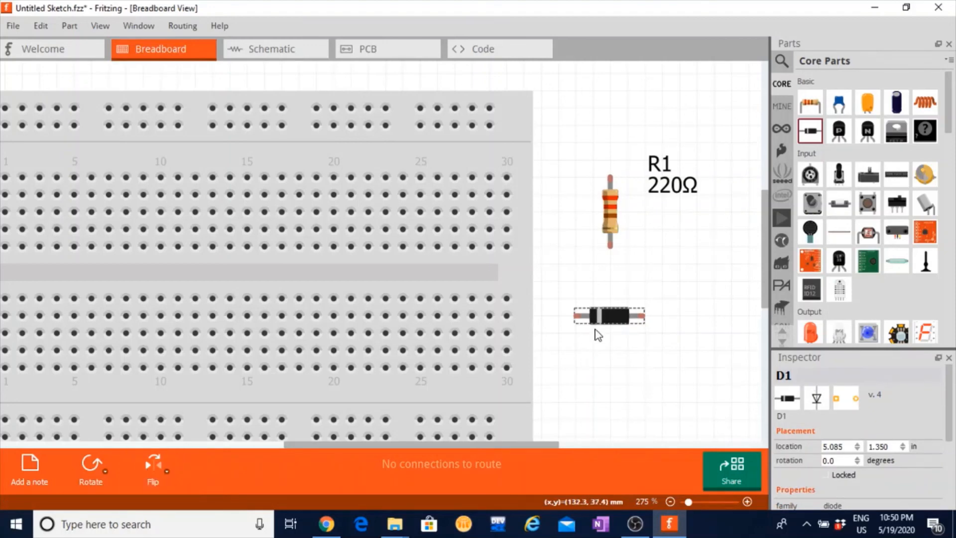
click(165, 471)
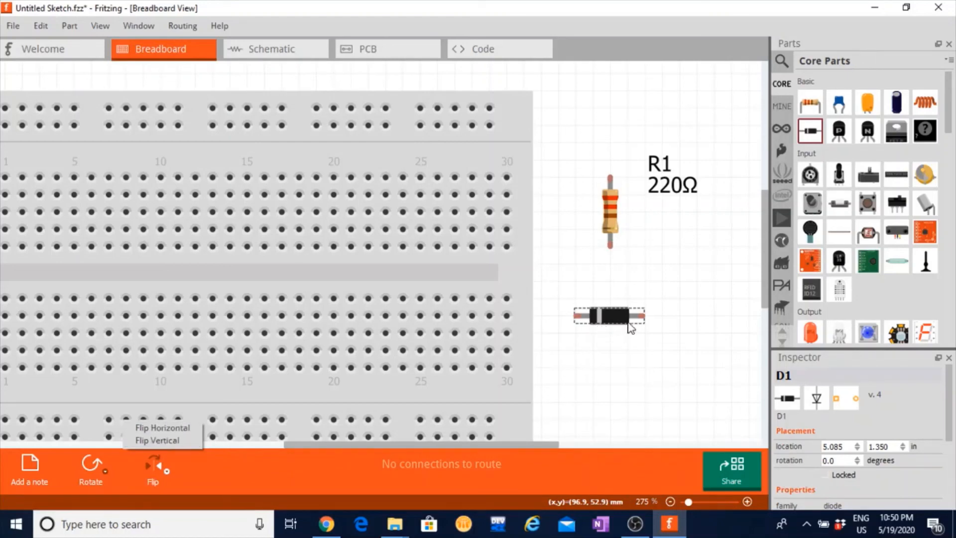
click(153, 429)
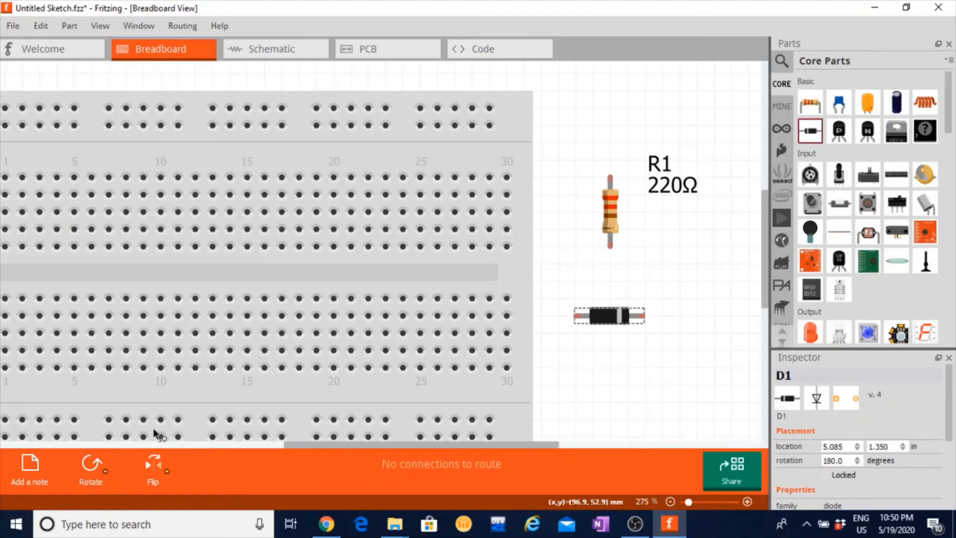
click(641, 354)
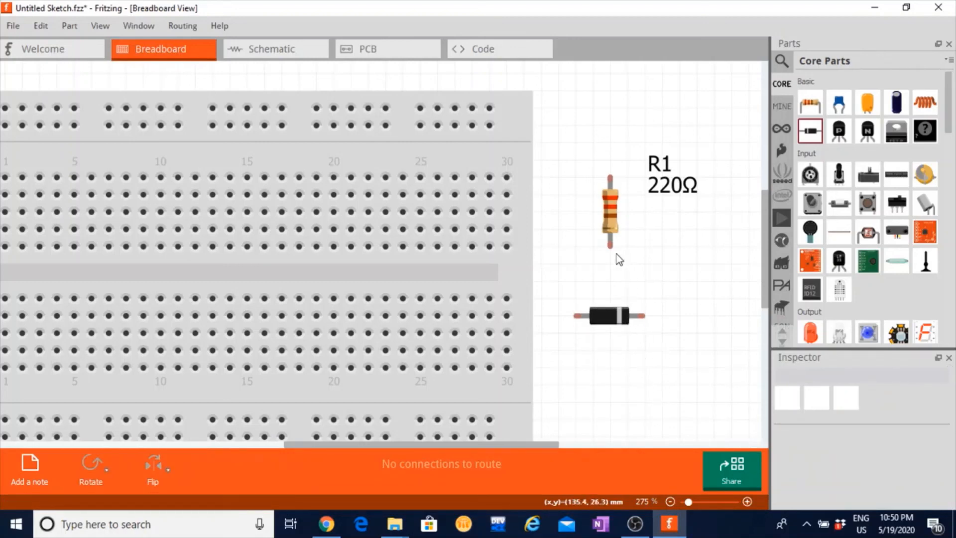
Move the diode closer to the resistor, to about 5.000, 1.150 in, and check the Align to Grid setting.
click(605, 235)
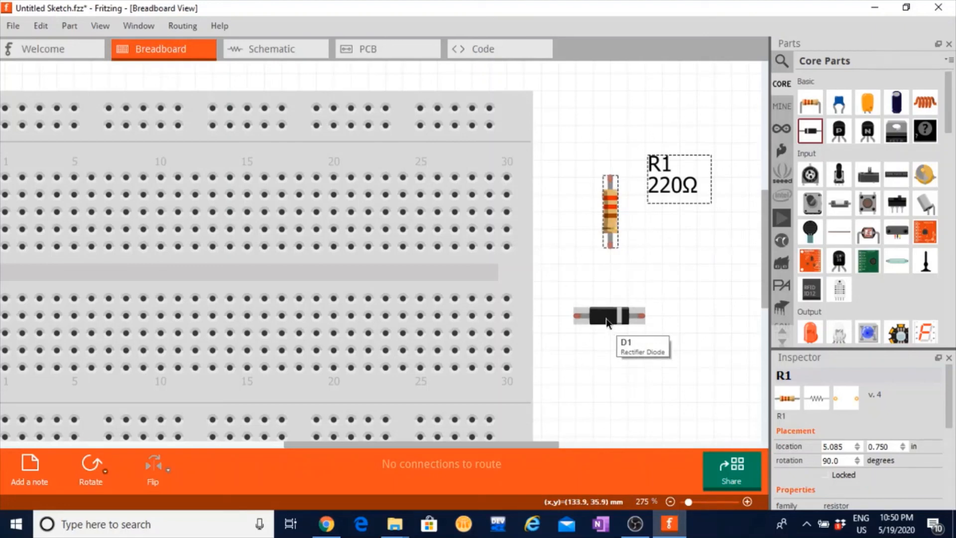
drag(606, 321, 595, 294)
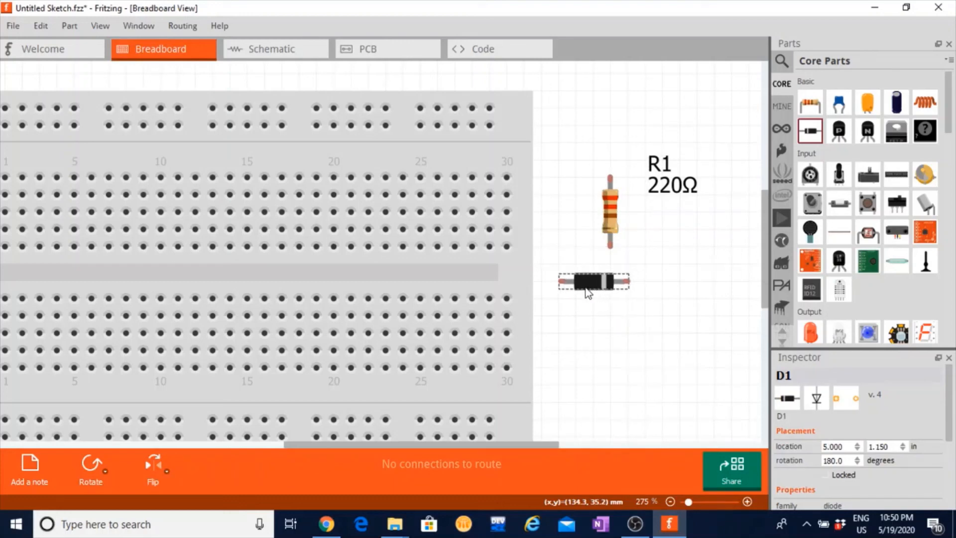
click(96, 26)
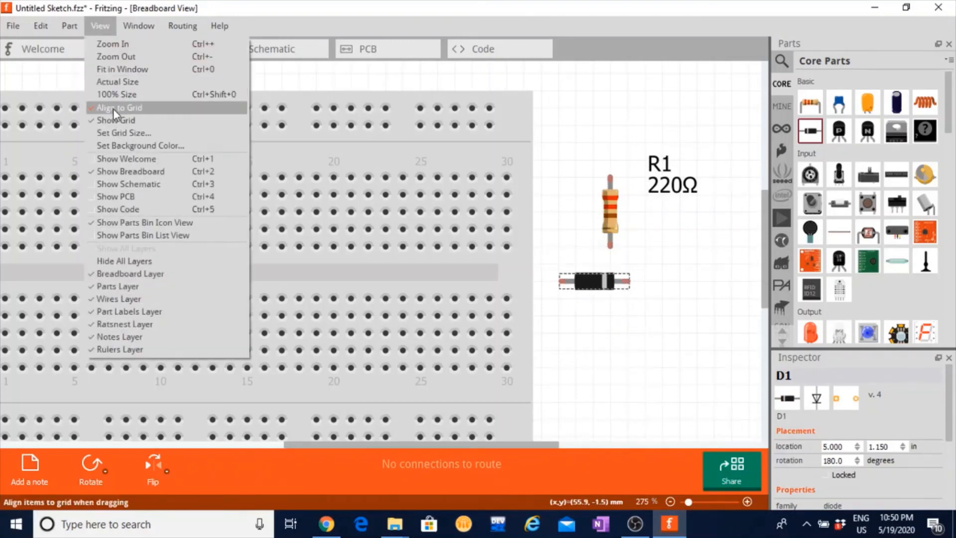
click(632, 347)
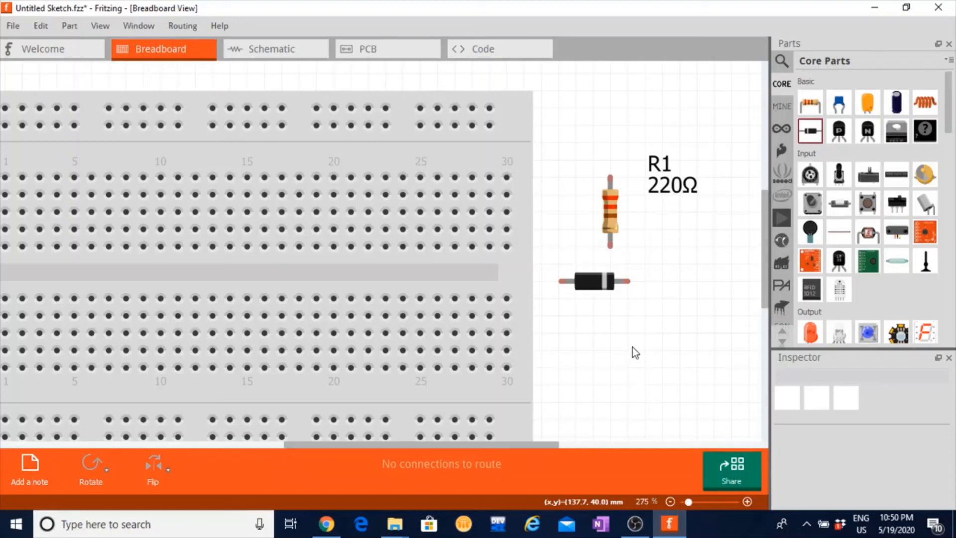
ctrl+scroll(632, 347, down, 4)
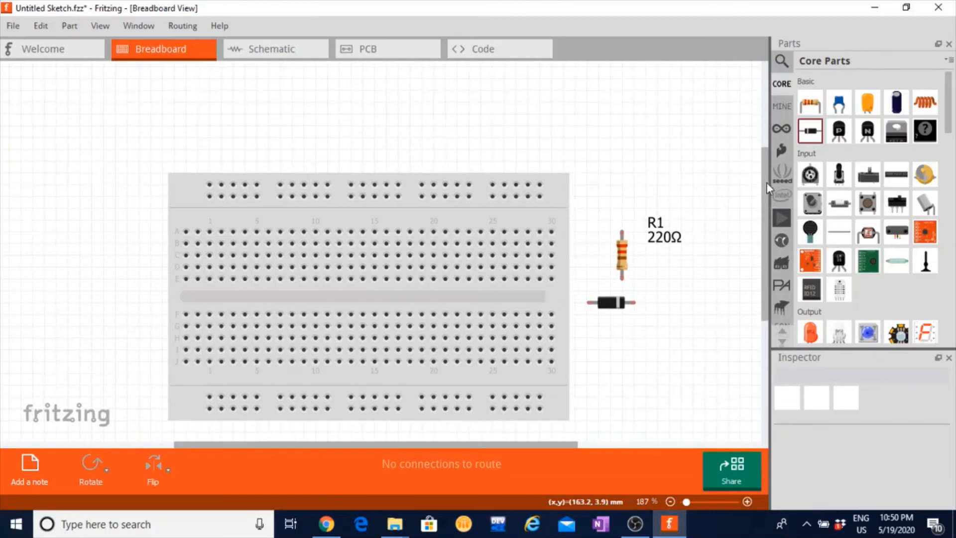
drag(767, 182, 766, 198)
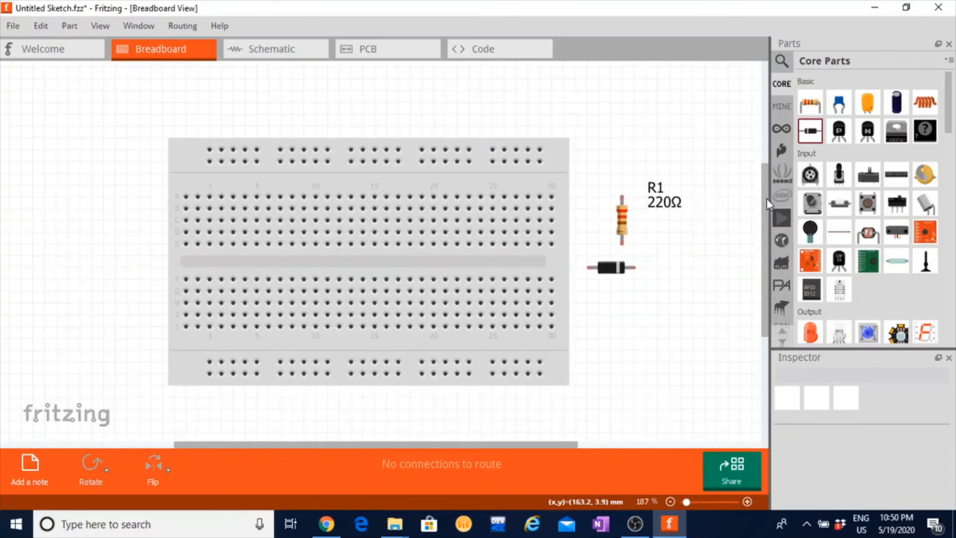